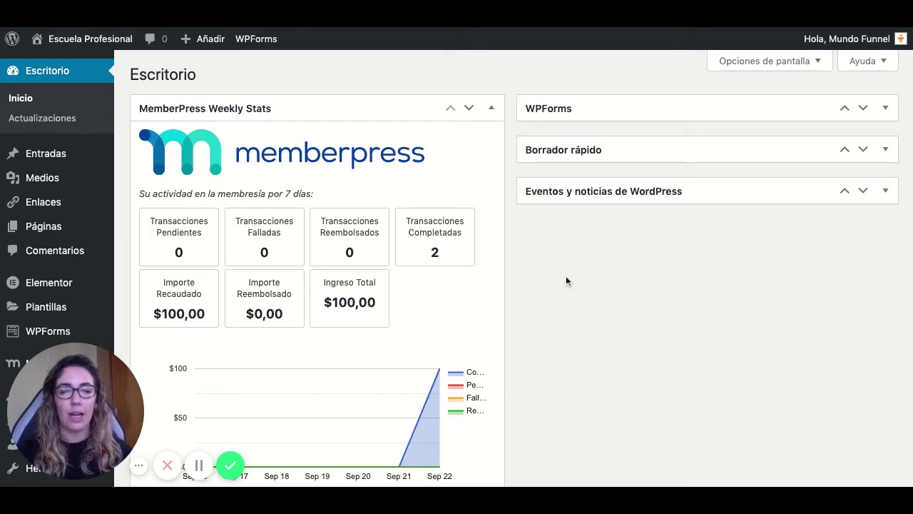
Step: Open the MemberPress rules list and start adding a new rule
scroll(572, 279, down, 1)
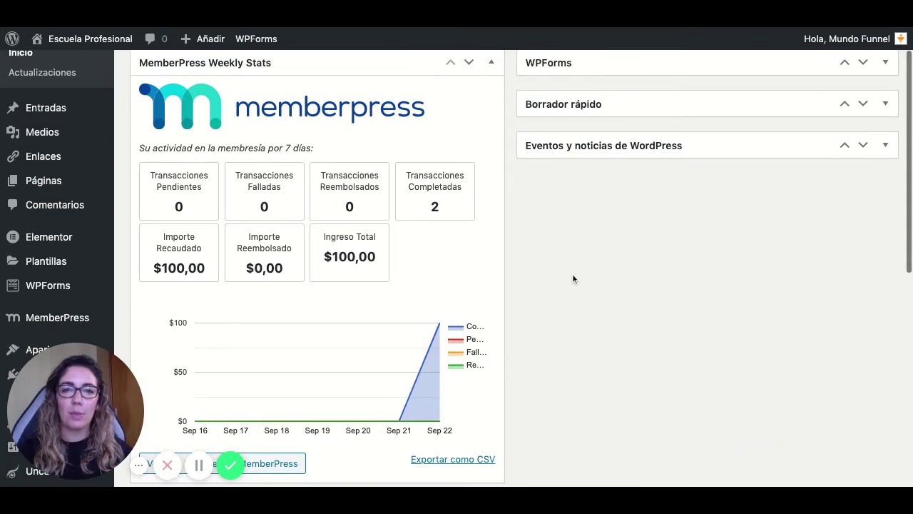
scroll(572, 278, up, 1)
scroll(572, 279, down, 2)
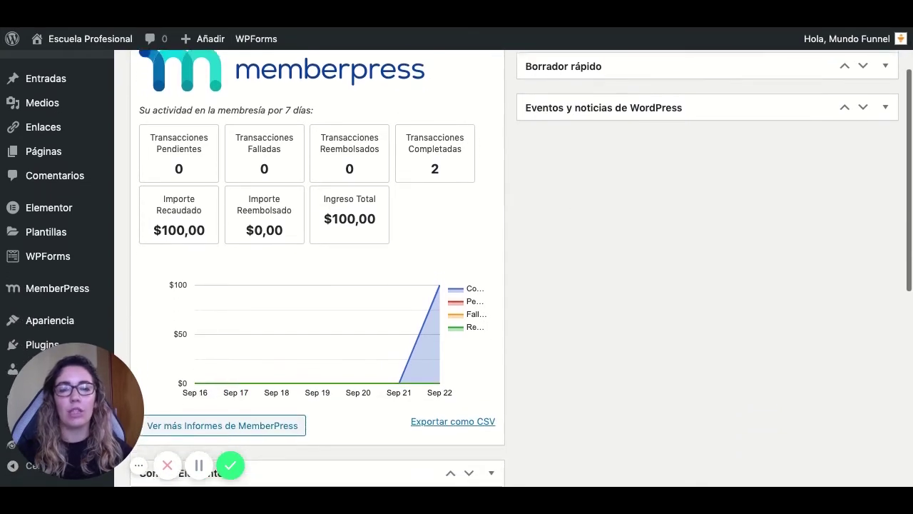
scroll(664, 279, down, 1)
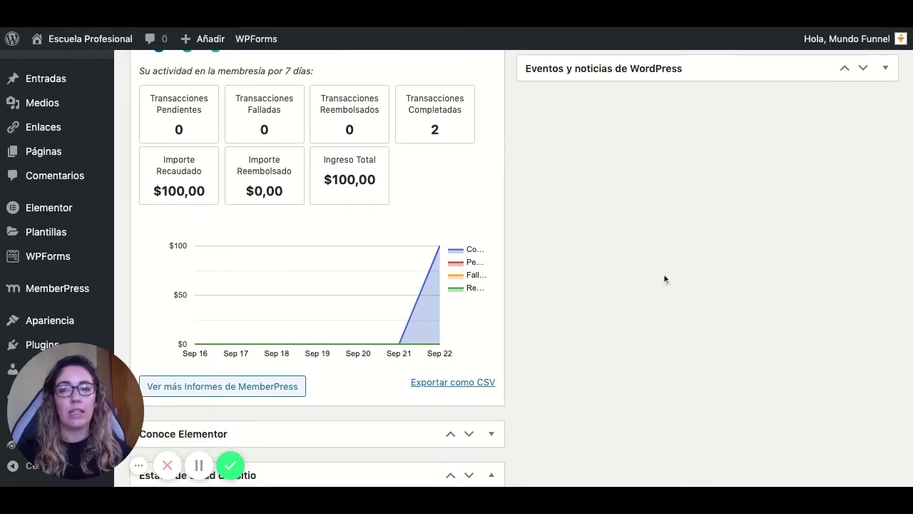
mouse_move(71, 290)
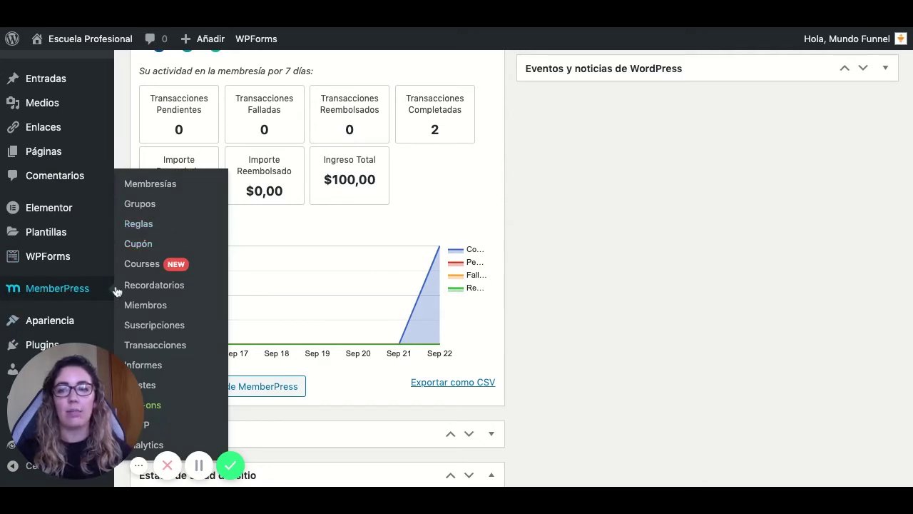
click(139, 223)
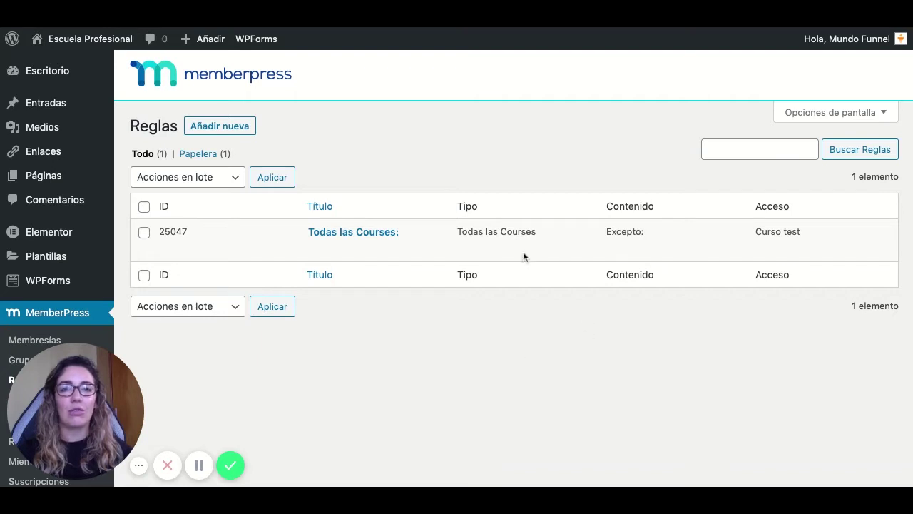
mouse_move(343, 232)
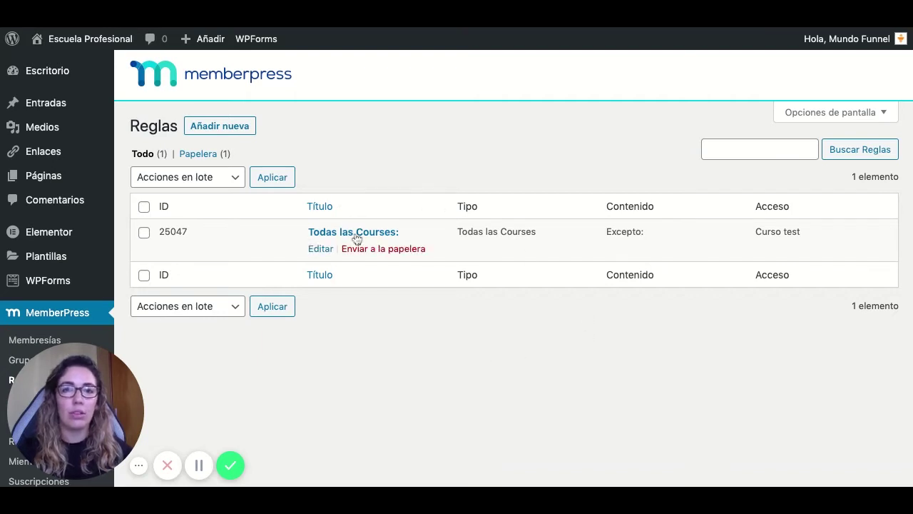
click(218, 127)
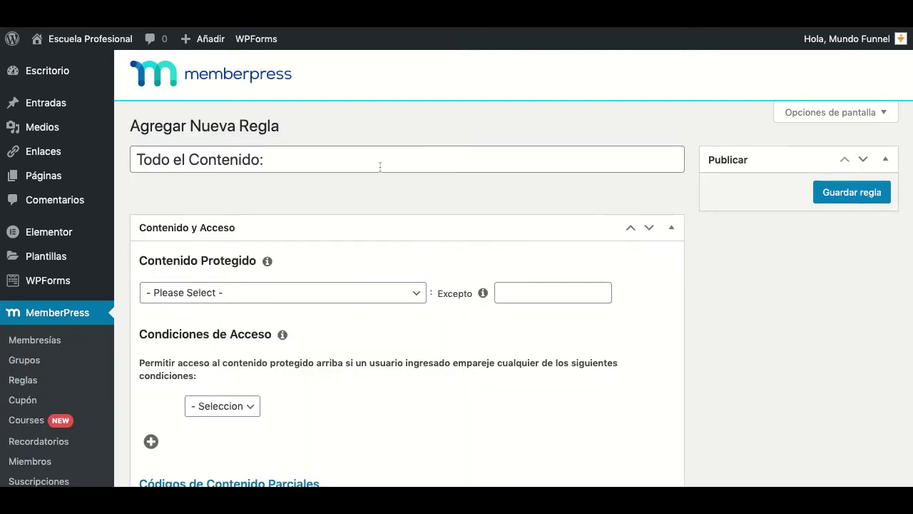
Step: Set the new rule's protected content to Una Sola Página and choose the Contacto page
scroll(385, 154, down, 3)
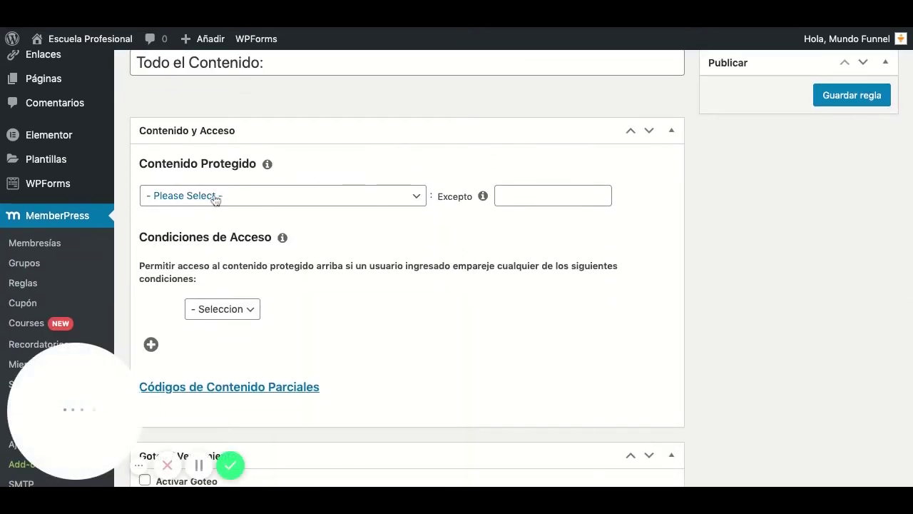
scroll(336, 196, down, 1)
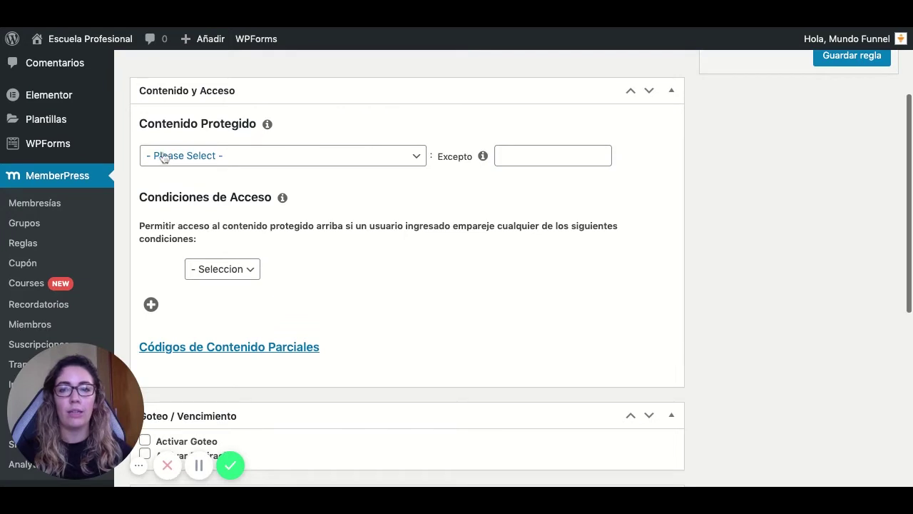
click(206, 156)
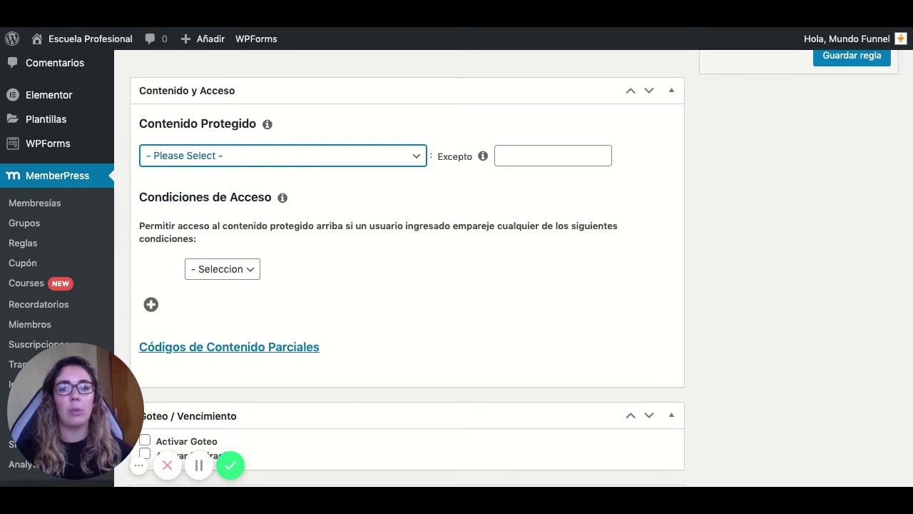
click(251, 155)
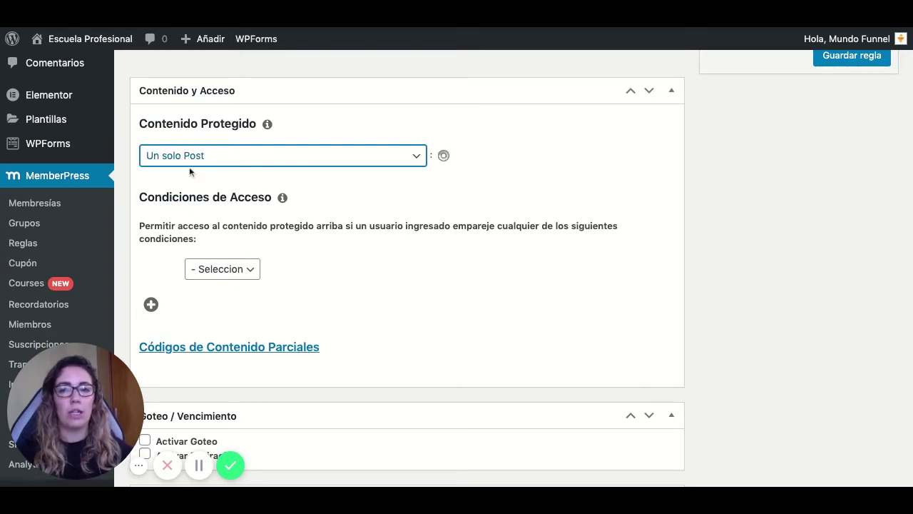
click(253, 155)
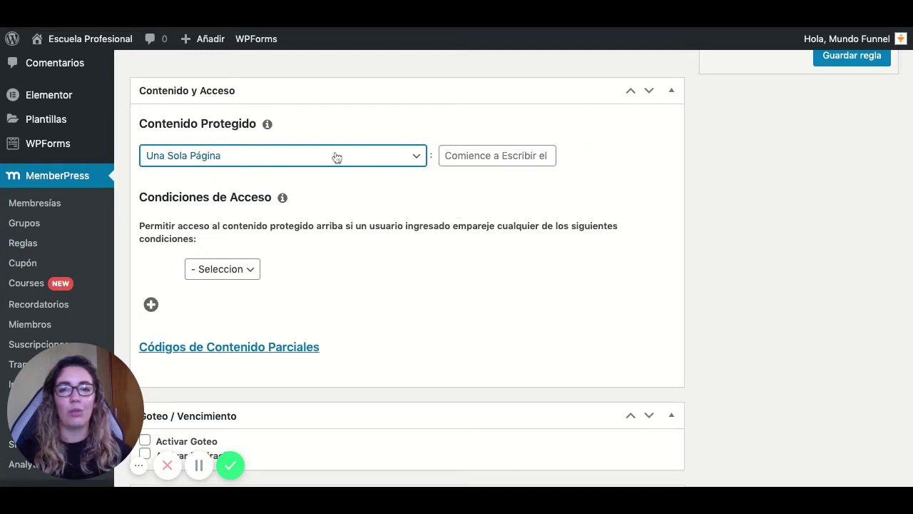
click(476, 155)
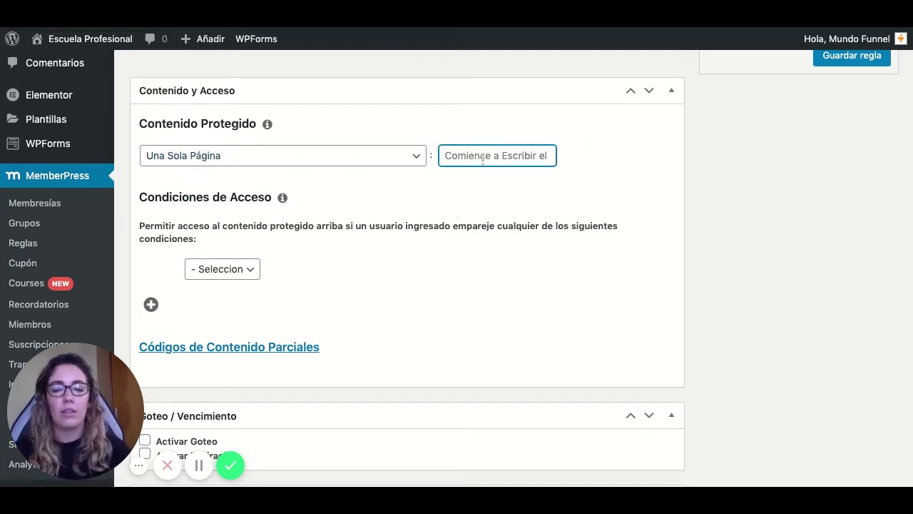
text(con)
click(483, 189)
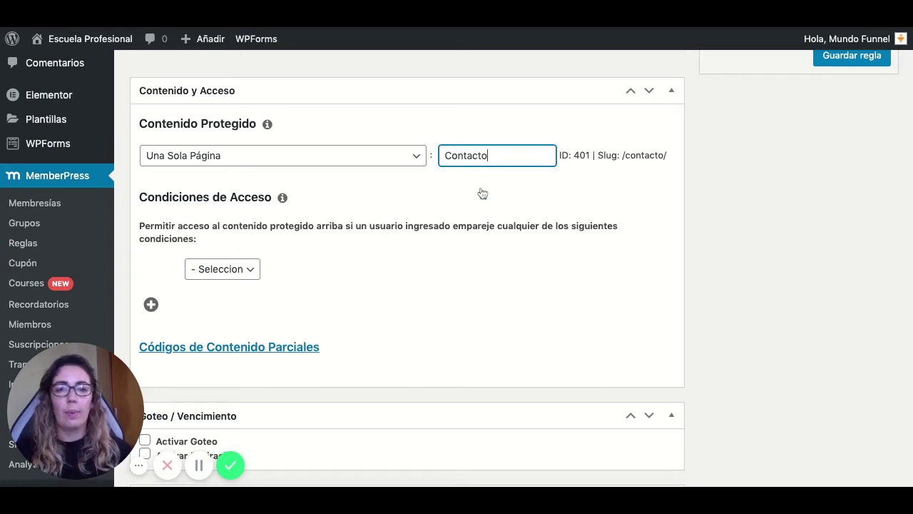
Step: Set the rule's access condition to Membresía es Curso test
click(223, 273)
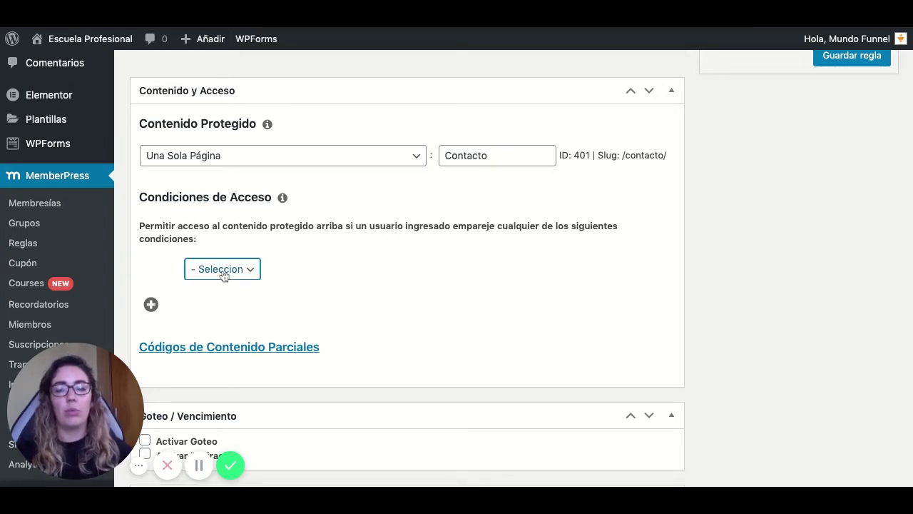
click(223, 275)
click(373, 277)
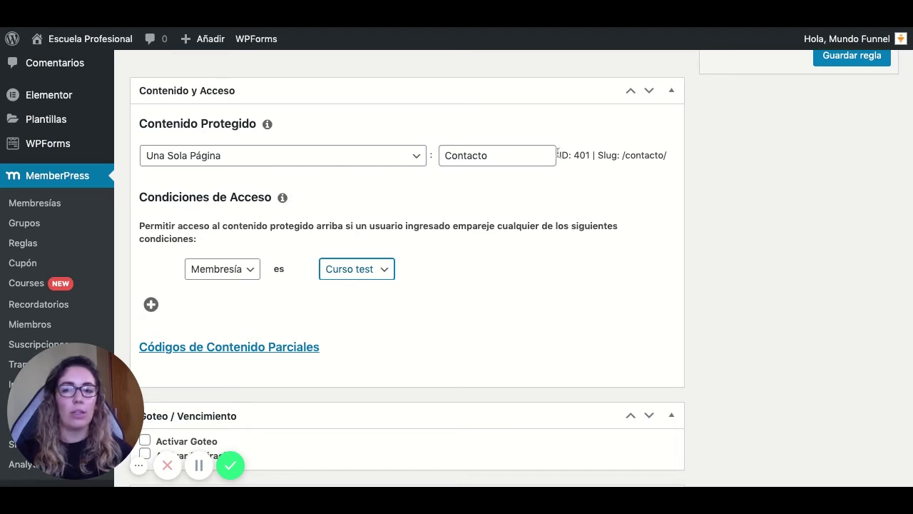
click(674, 272)
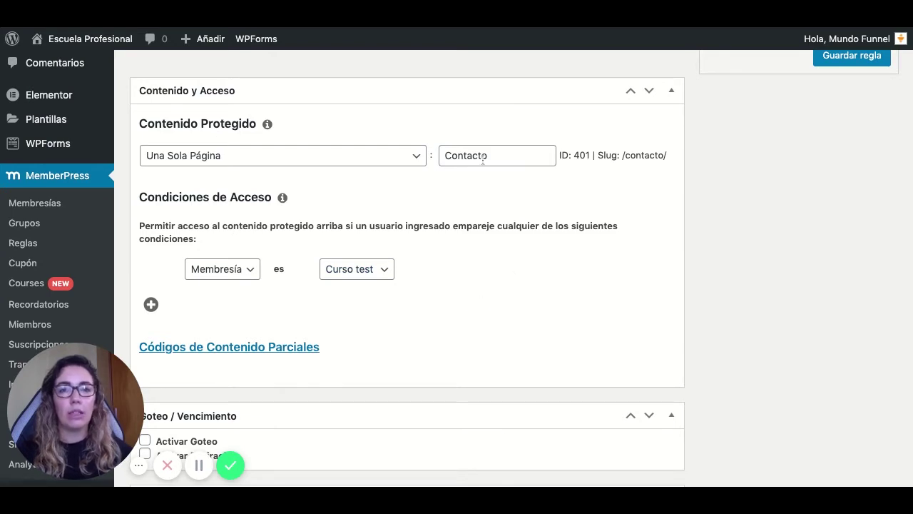
Step: Change the rule's protected content type to Custom URI
click(198, 160)
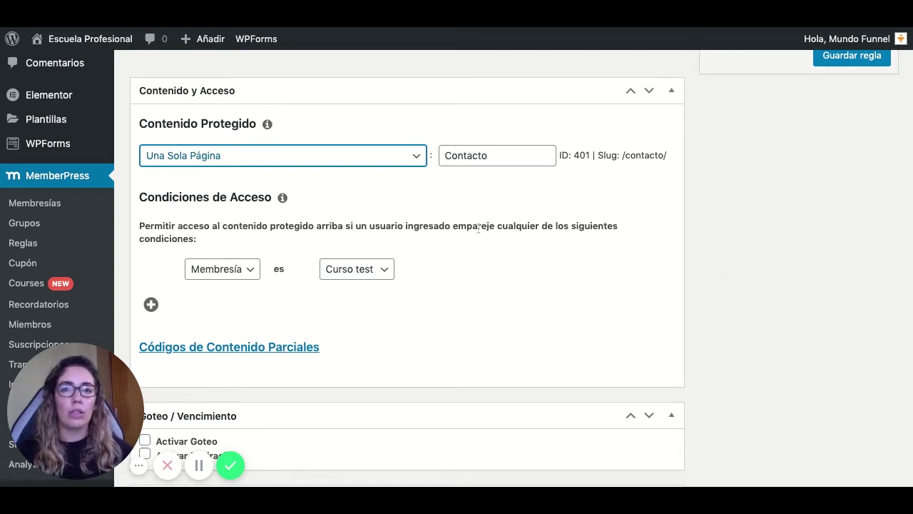
scroll(461, 286, up, 2)
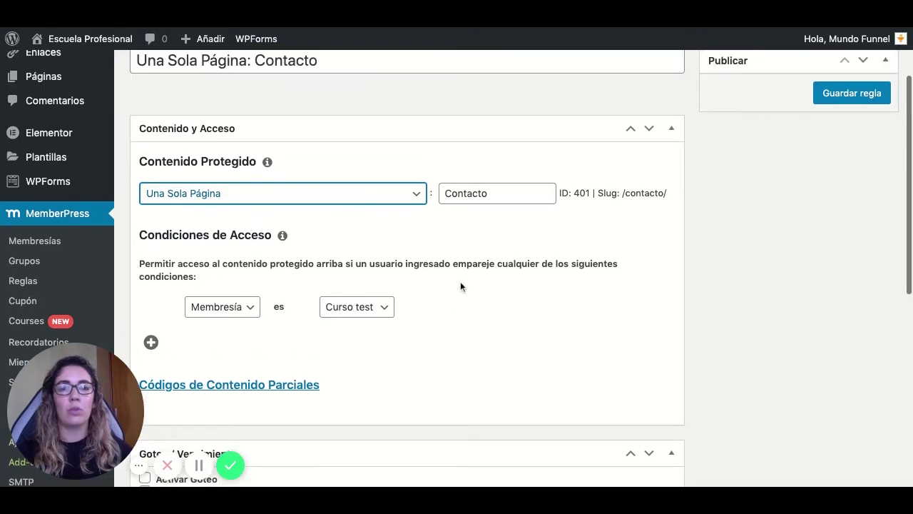
scroll(461, 286, down, 1)
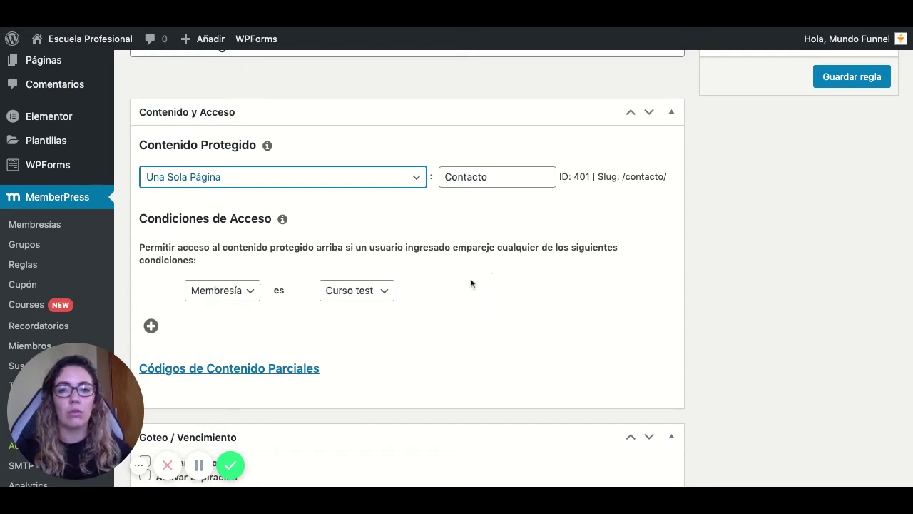
scroll(471, 281, up, 1)
scroll(471, 281, down, 1)
scroll(471, 284, down, 1)
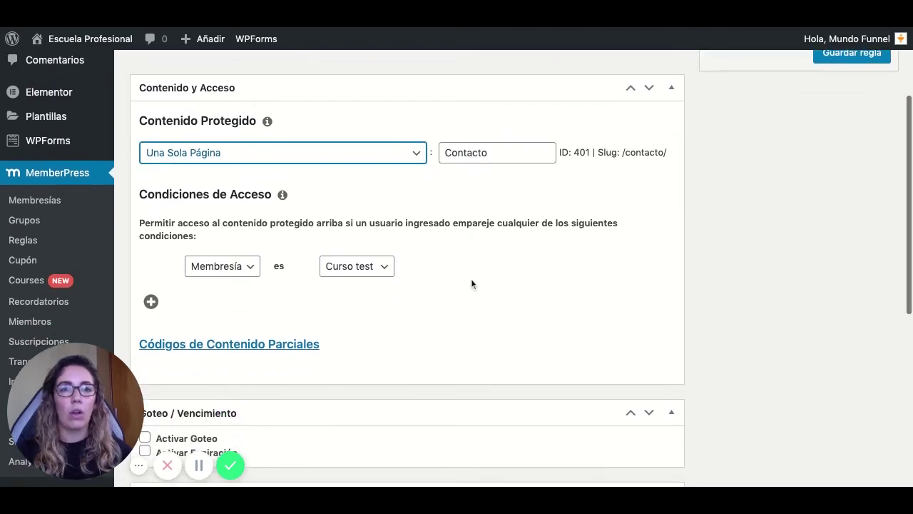
click(709, 208)
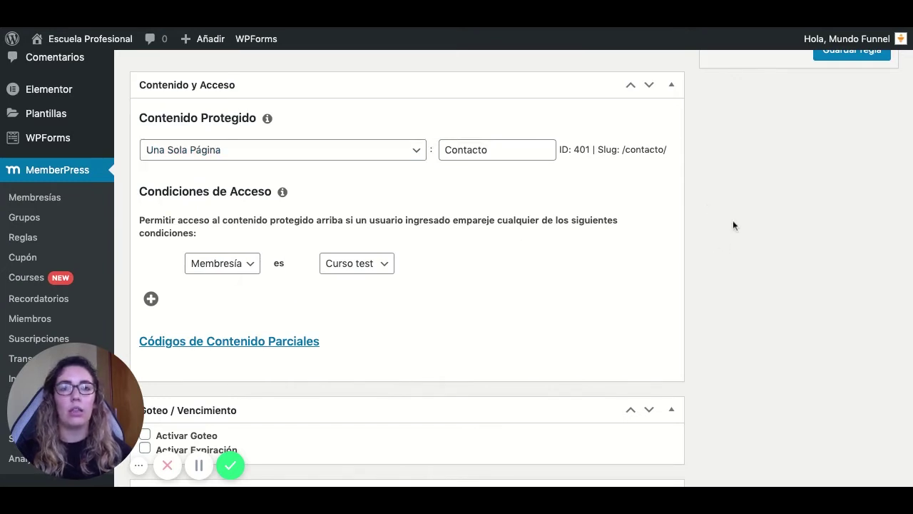
click(252, 150)
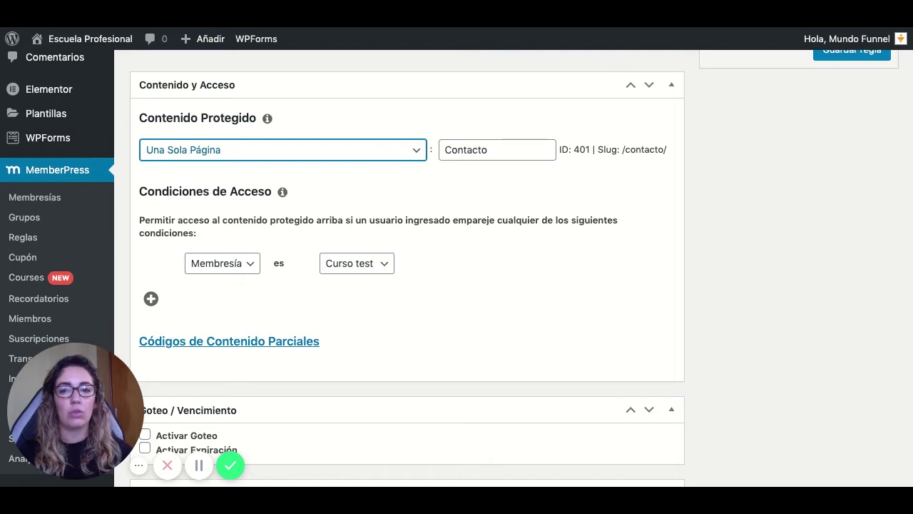
click(250, 207)
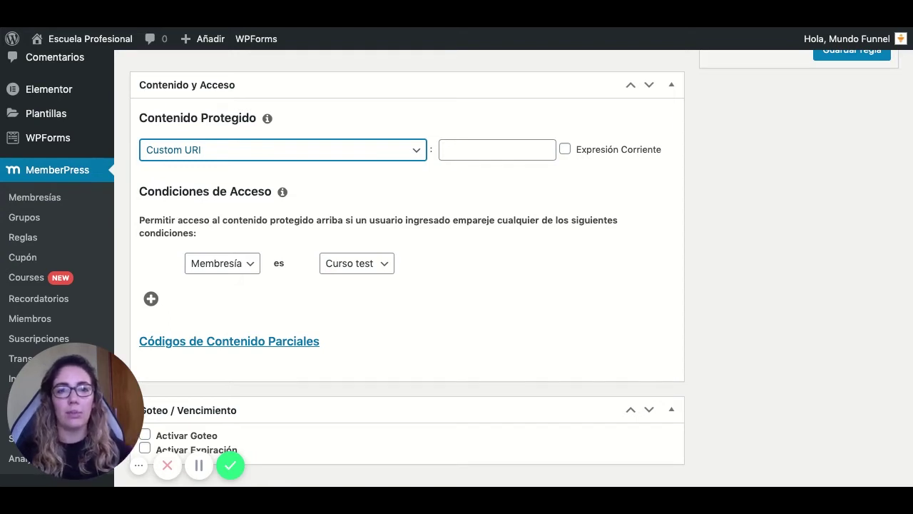
click(729, 258)
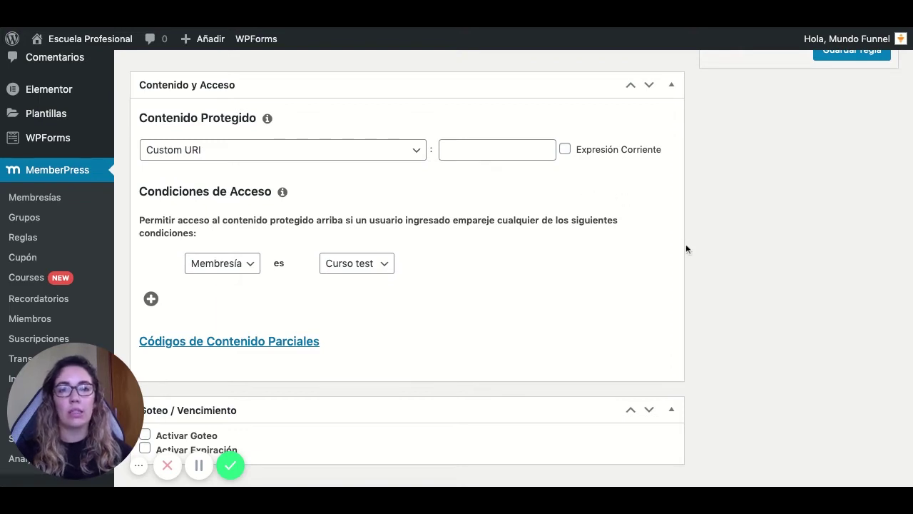
Step: Examine the rule's access conditions and its Goteo / Vencimiento options for drip and expiration
scroll(685, 244, up, 2)
scroll(686, 243, down, 1)
scroll(686, 243, down, 2)
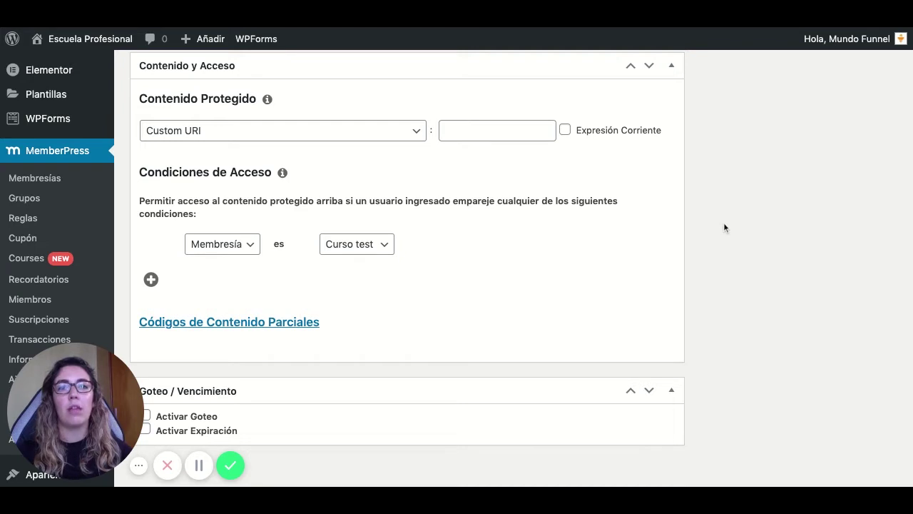
scroll(714, 214, down, 5)
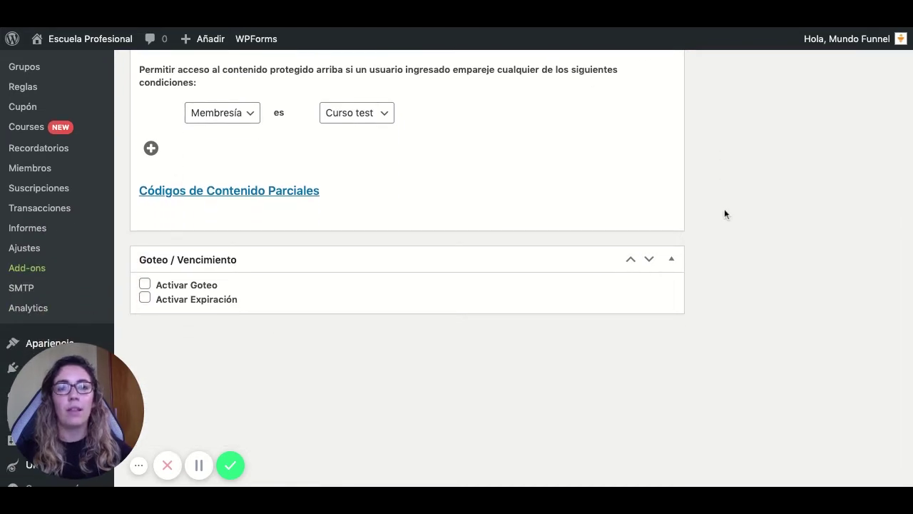
scroll(738, 213, up, 1)
scroll(738, 213, down, 1)
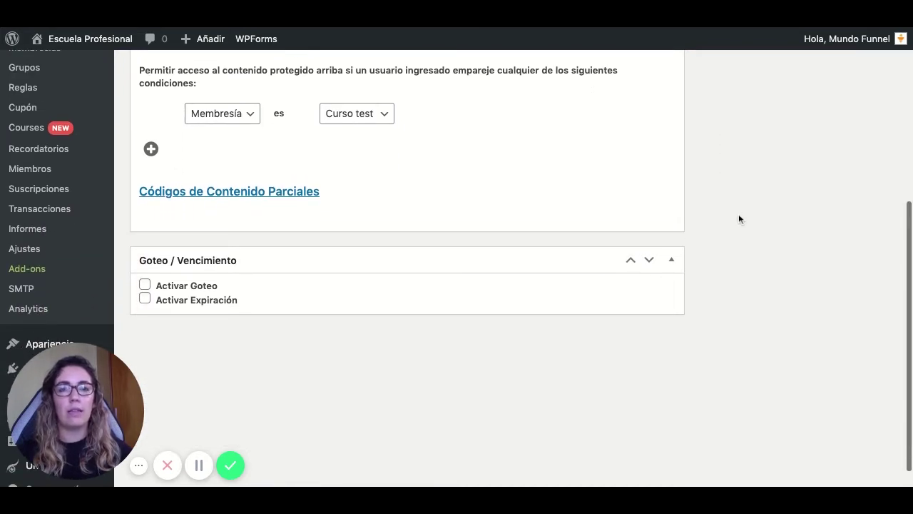
scroll(739, 213, up, 1)
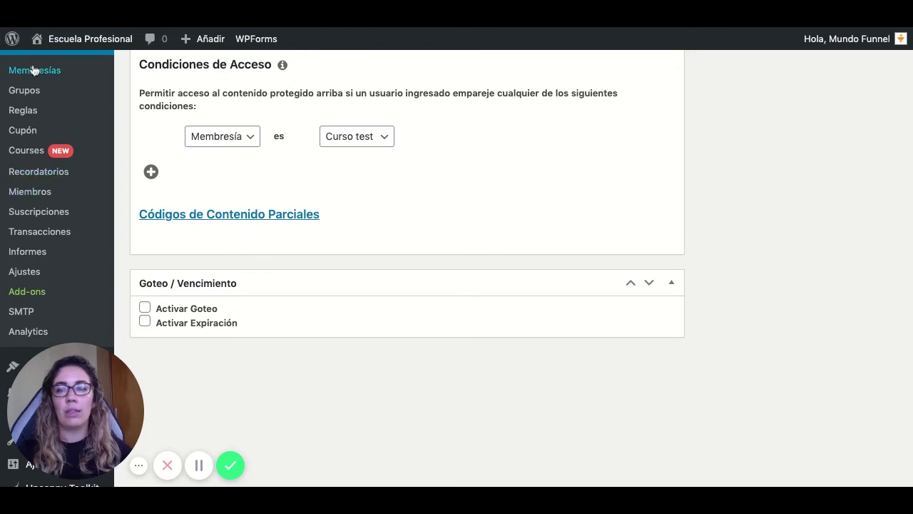
Step: Open the MemberPress add-ons page and install the Downloads add-on
click(31, 294)
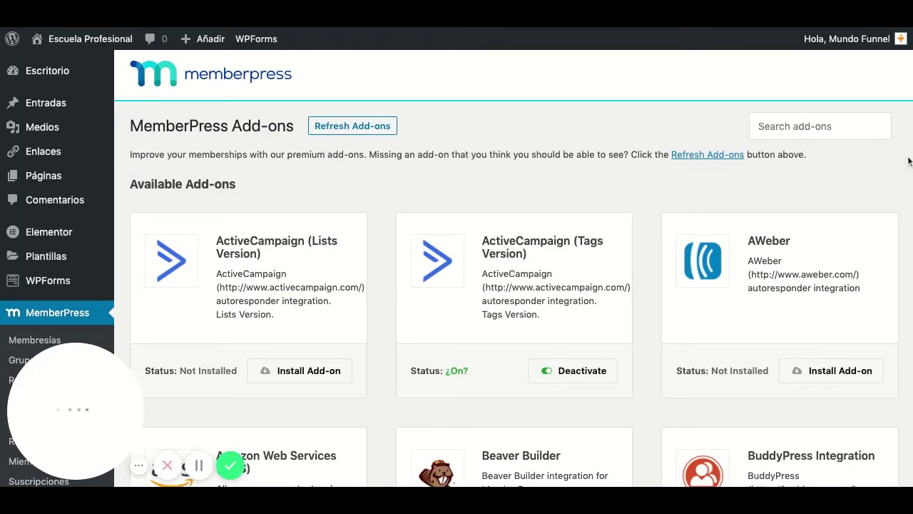
scroll(906, 153, down, 2)
scroll(907, 145, down, 10)
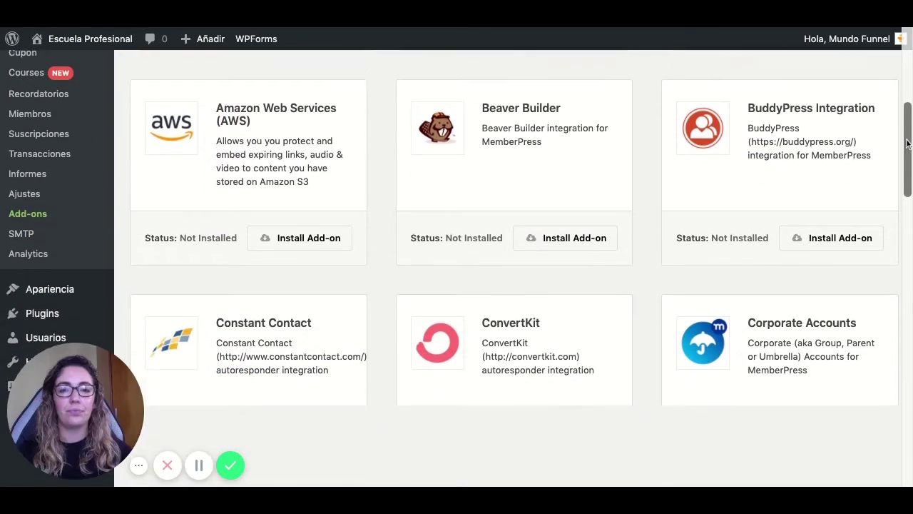
scroll(909, 145, down, 7)
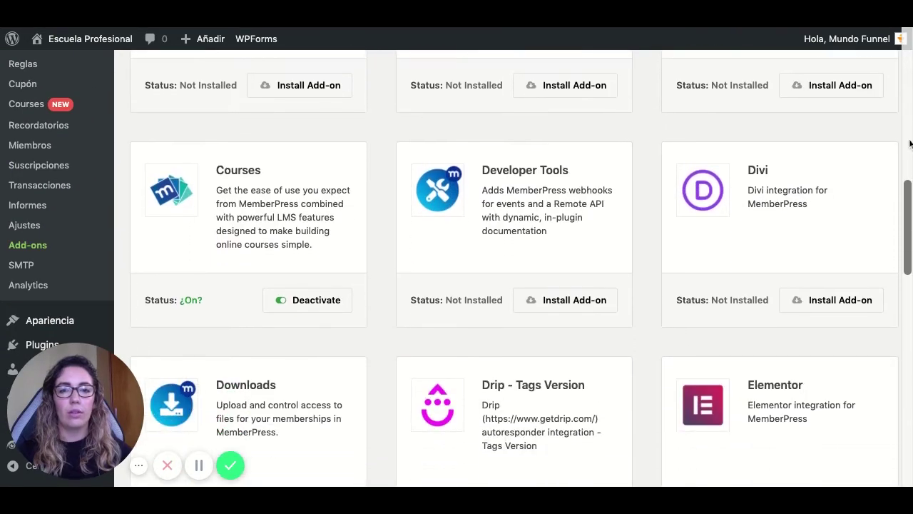
scroll(251, 240, down, 2)
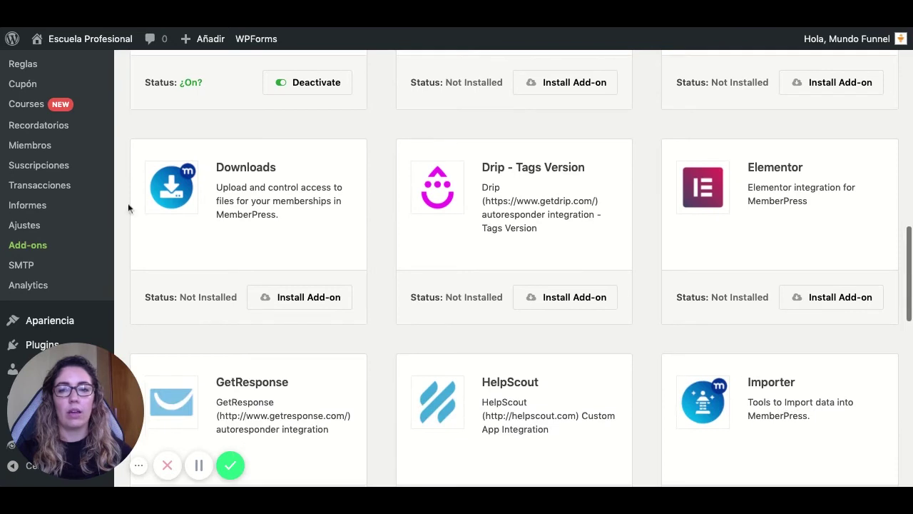
scroll(210, 179, down, 1)
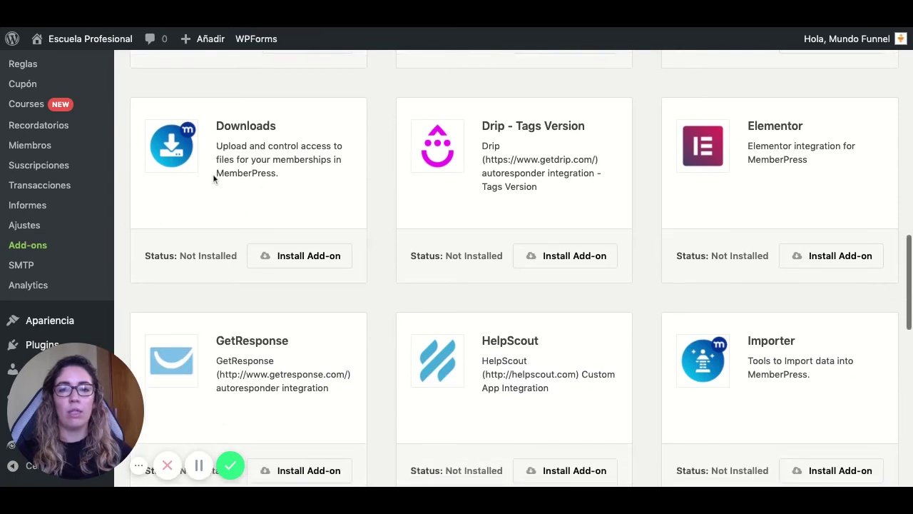
click(294, 254)
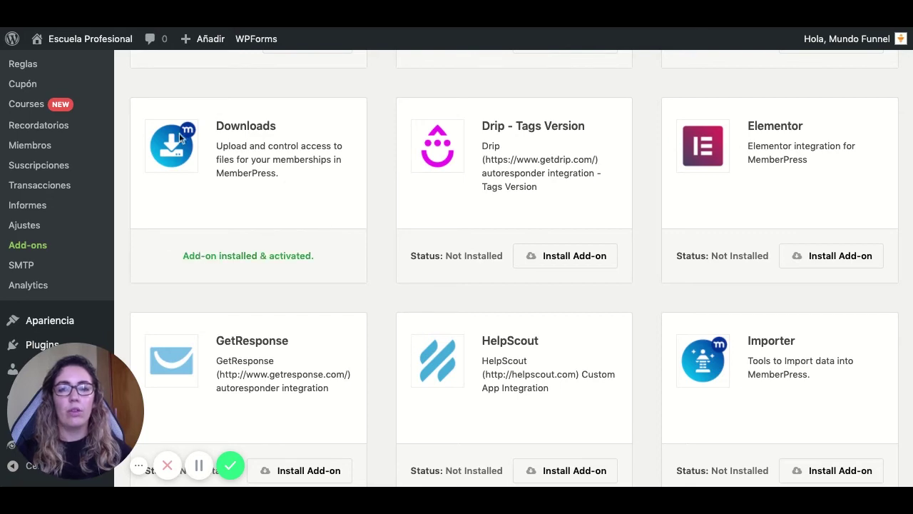
Step: Leave the add-ons page for the dashboard and open the Files list of MP Downloads
scroll(123, 188, up, 2)
scroll(123, 187, up, 5)
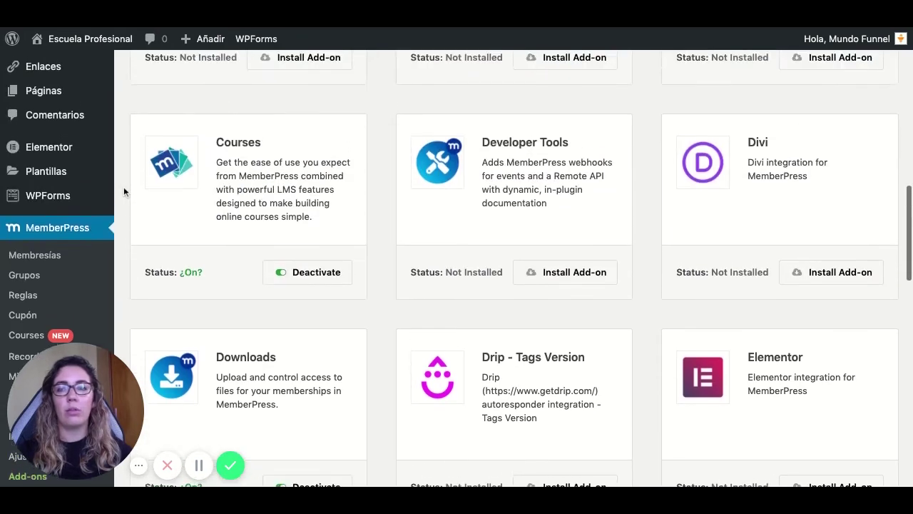
scroll(124, 186, down, 6)
scroll(125, 186, down, 3)
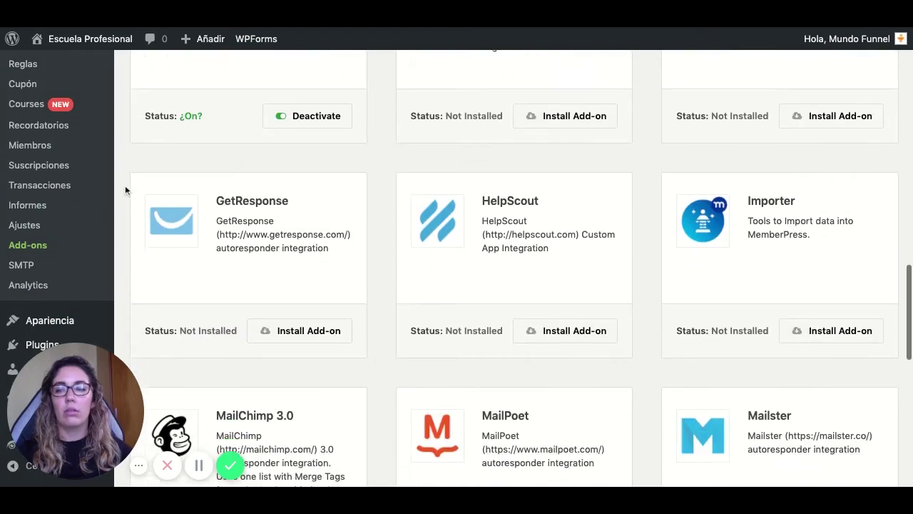
scroll(125, 186, up, 15)
mouse_move(50, 70)
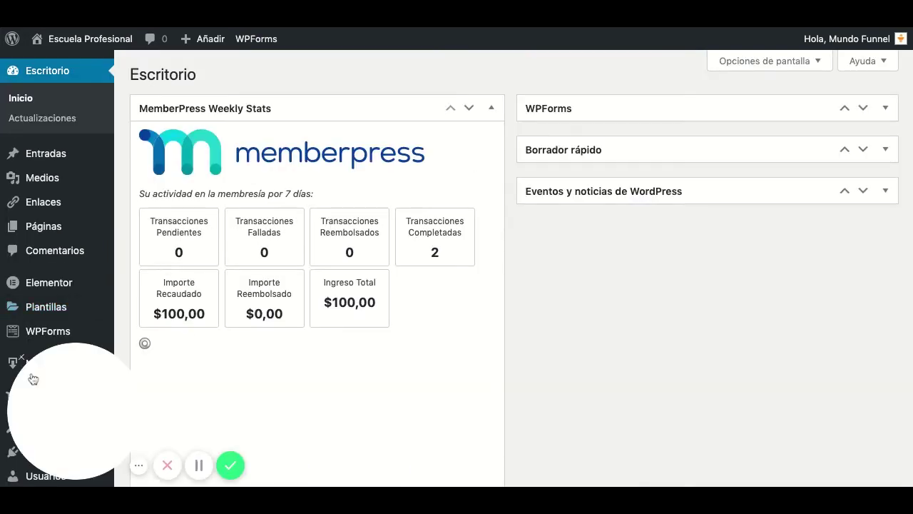
scroll(79, 236, down, 4)
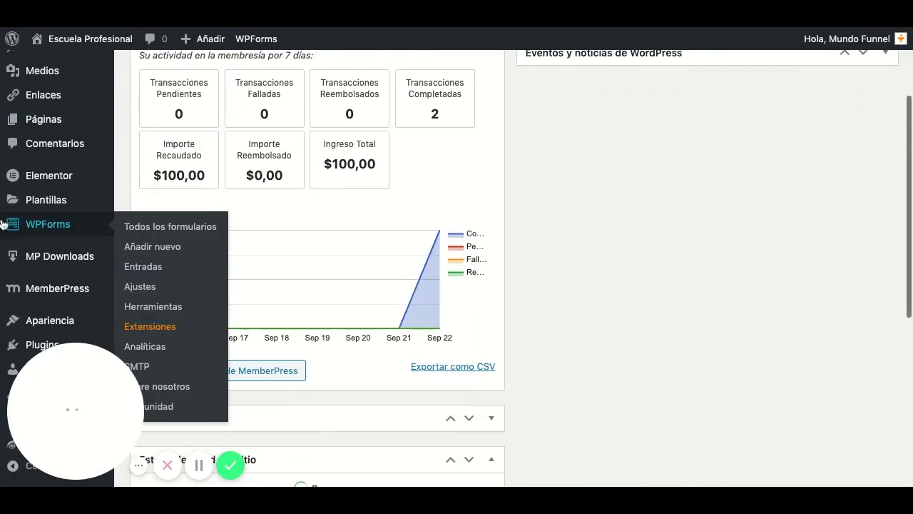
mouse_move(40, 263)
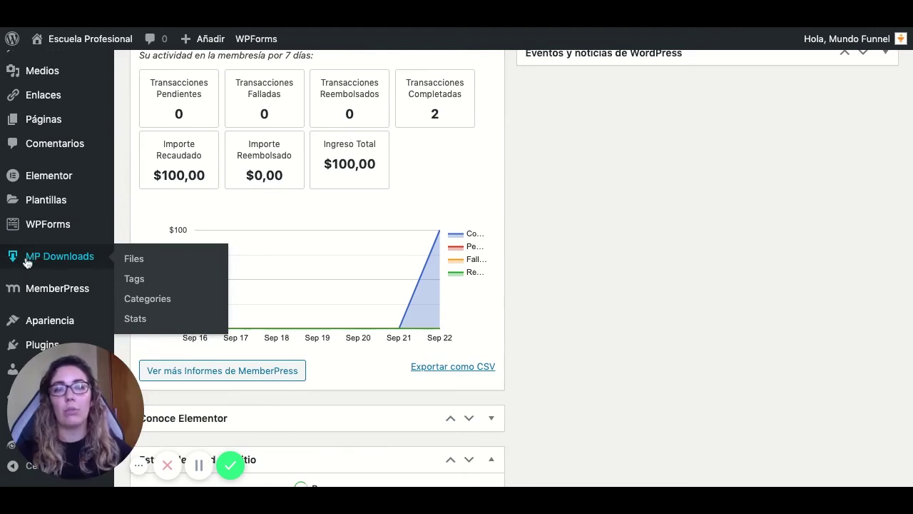
click(82, 264)
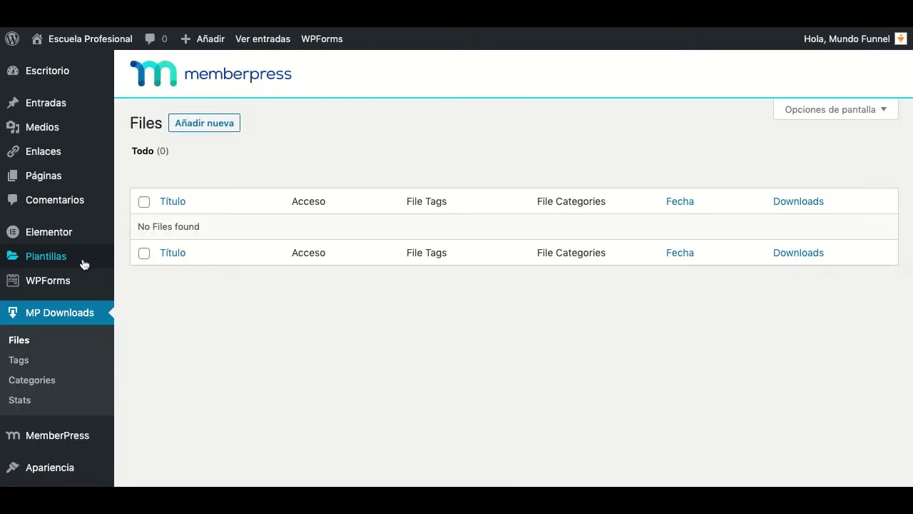
Step: Start a new MP Downloads file entry and title it Prueba
click(208, 124)
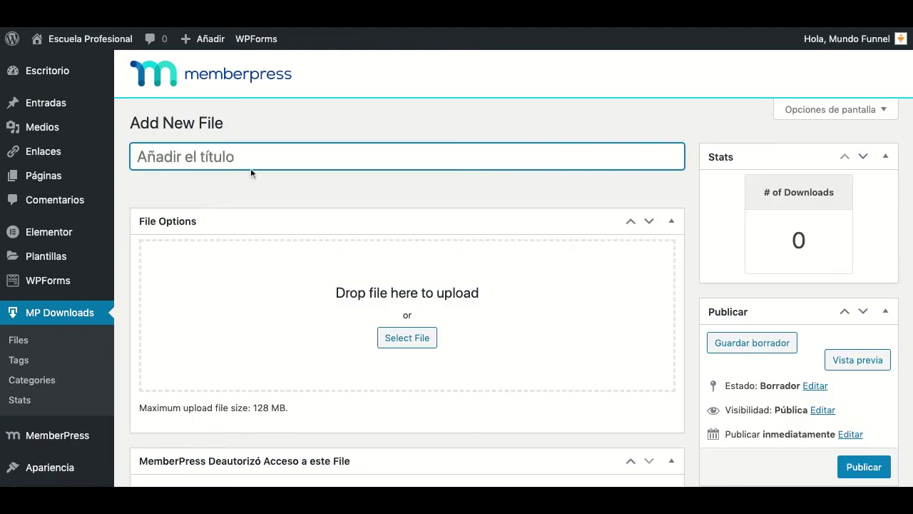
text(Prueba)
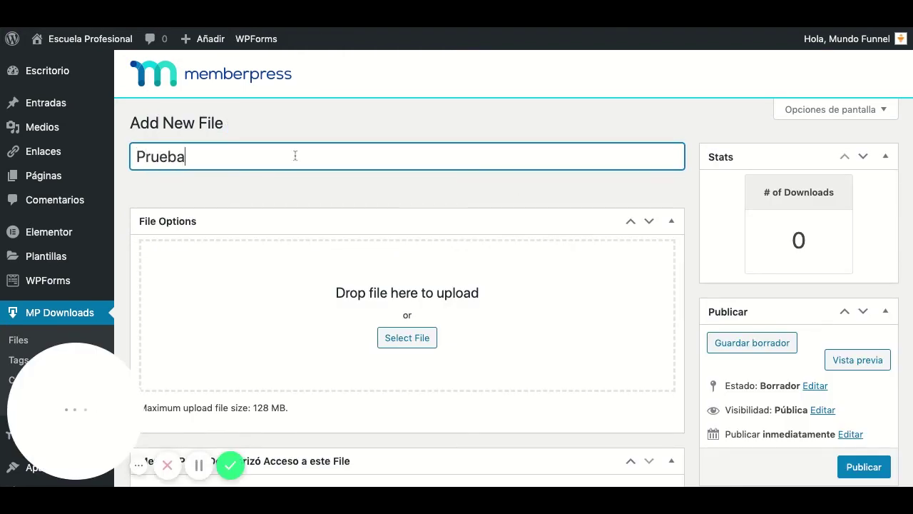
click(314, 190)
scroll(418, 171, down, 1)
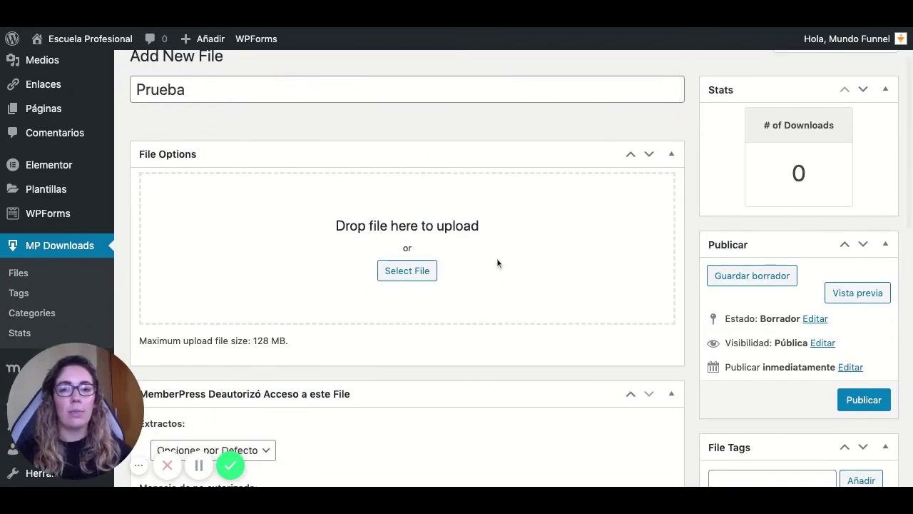
Step: Examine the new file's upload area, download stats, tags, categories and unauthorized access options
scroll(339, 251, down, 1)
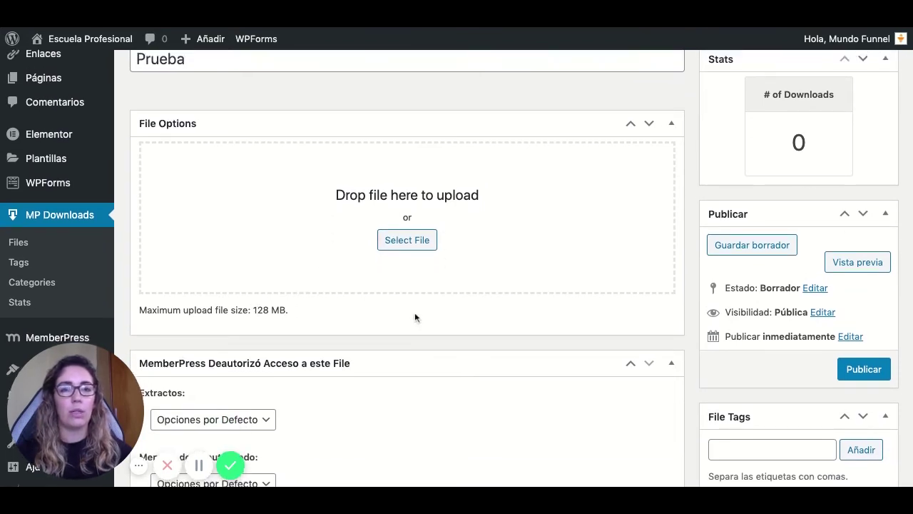
scroll(416, 316, up, 1)
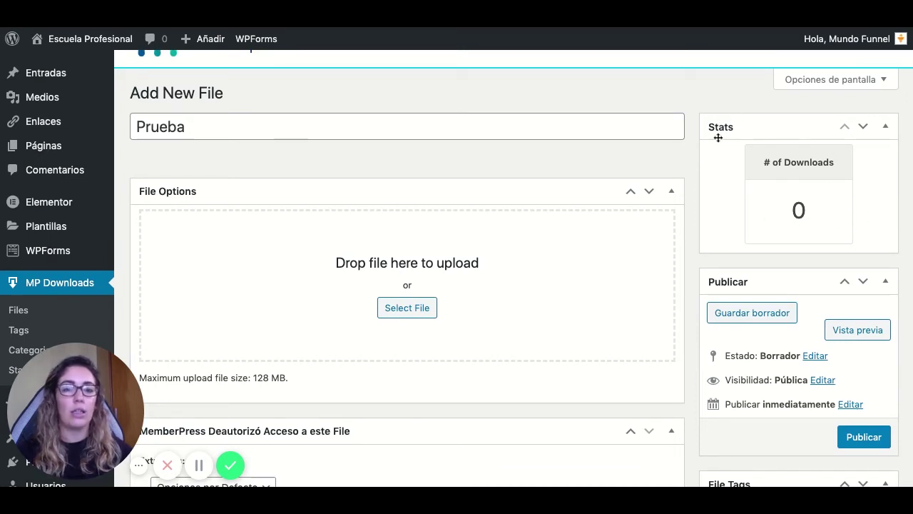
scroll(691, 143, down, 5)
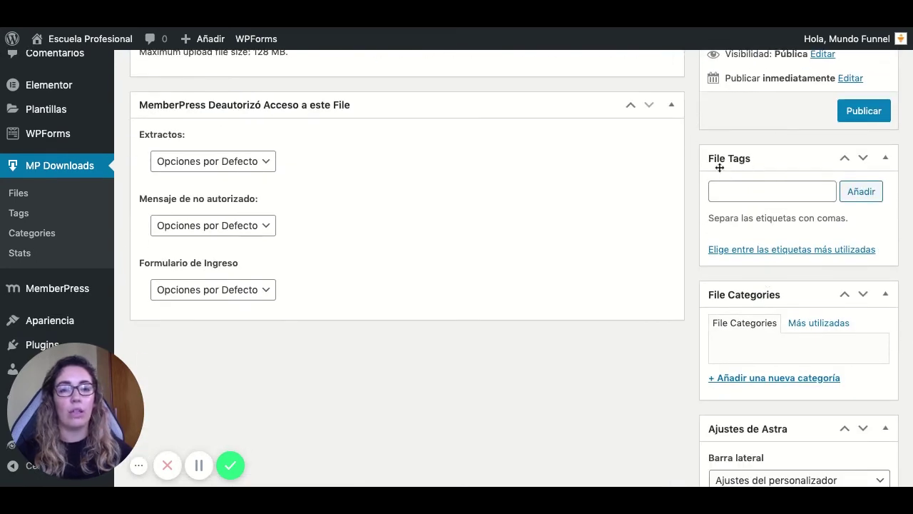
scroll(679, 169, down, 3)
scroll(681, 170, up, 8)
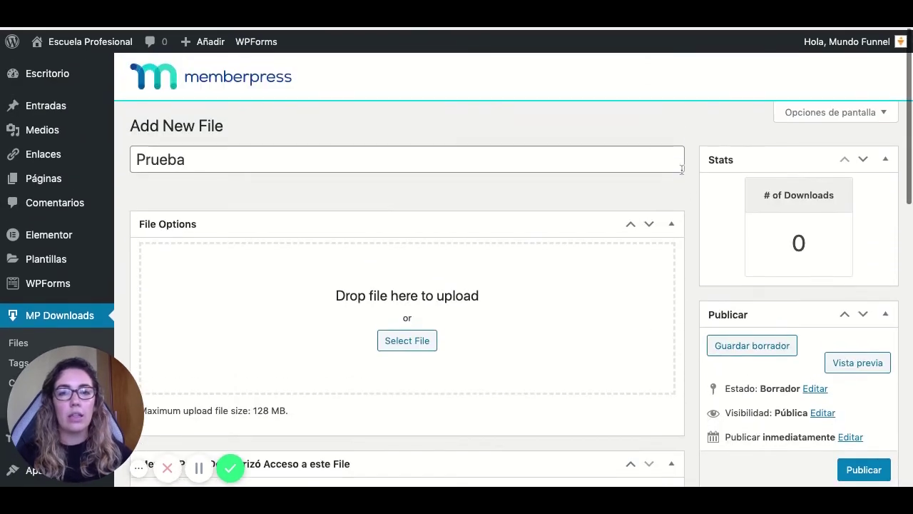
scroll(680, 170, down, 1)
scroll(682, 170, up, 2)
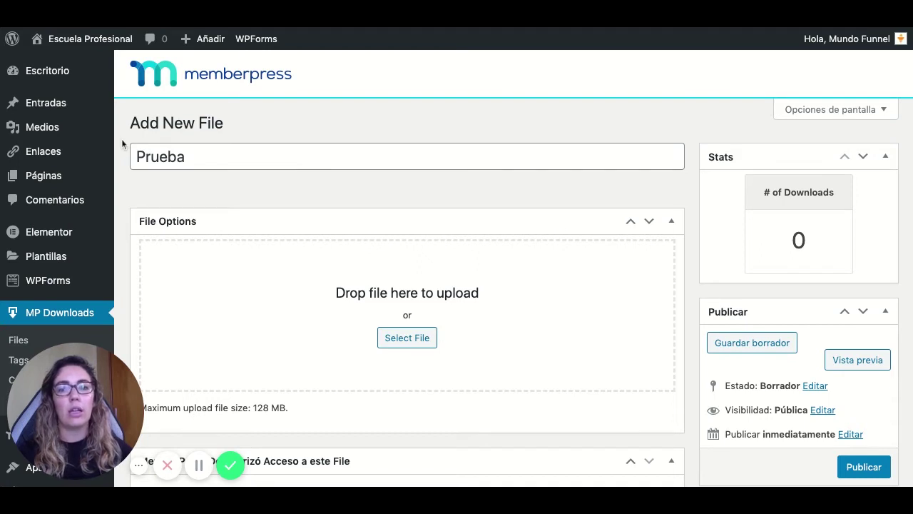
scroll(123, 144, down, 2)
scroll(122, 142, up, 2)
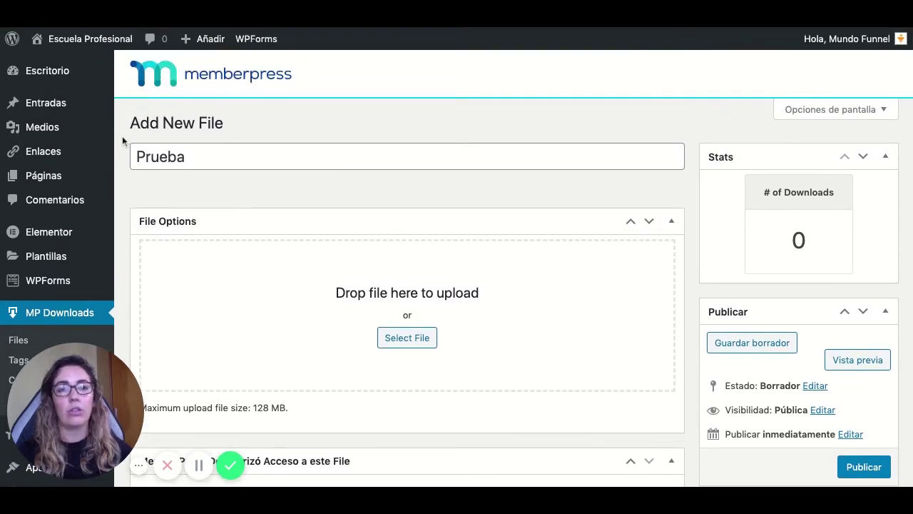
scroll(123, 137, down, 5)
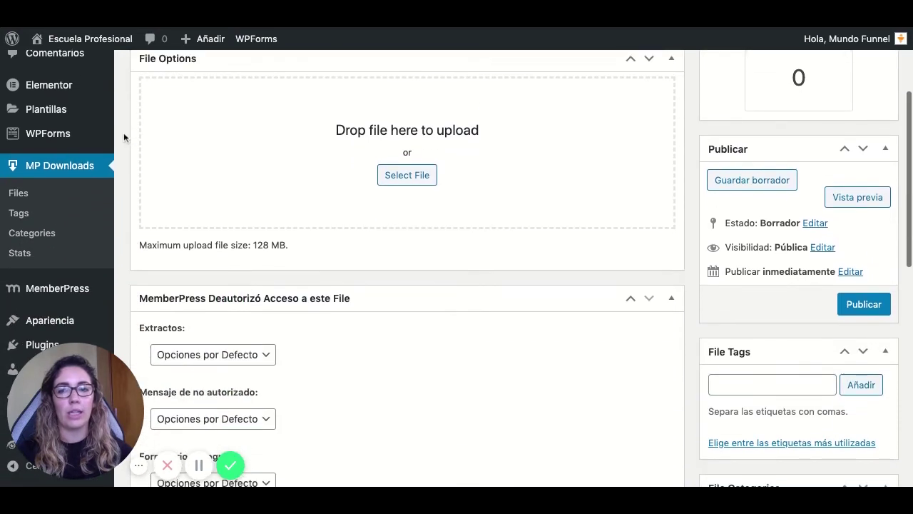
scroll(124, 147, up, 5)
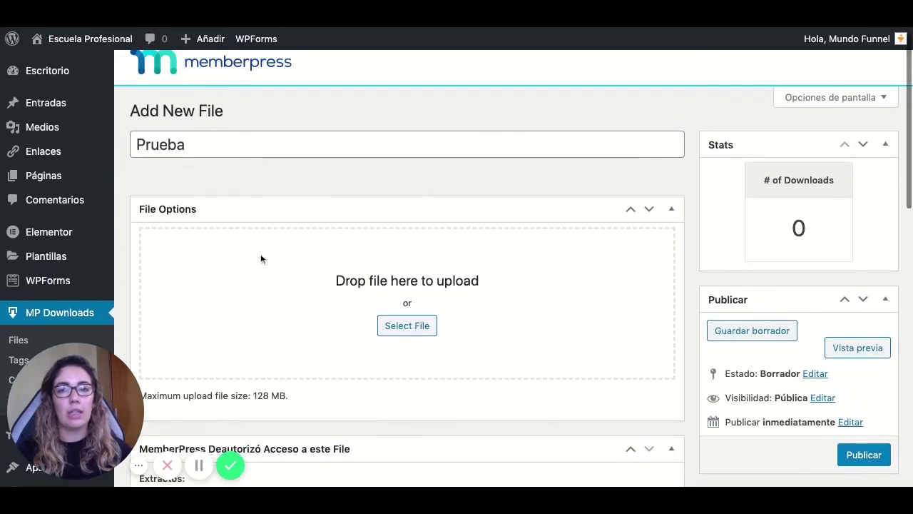
Step: Upload mac-vs-ipad.jpg to the Prueba file entry and publish it
scroll(695, 168, down, 3)
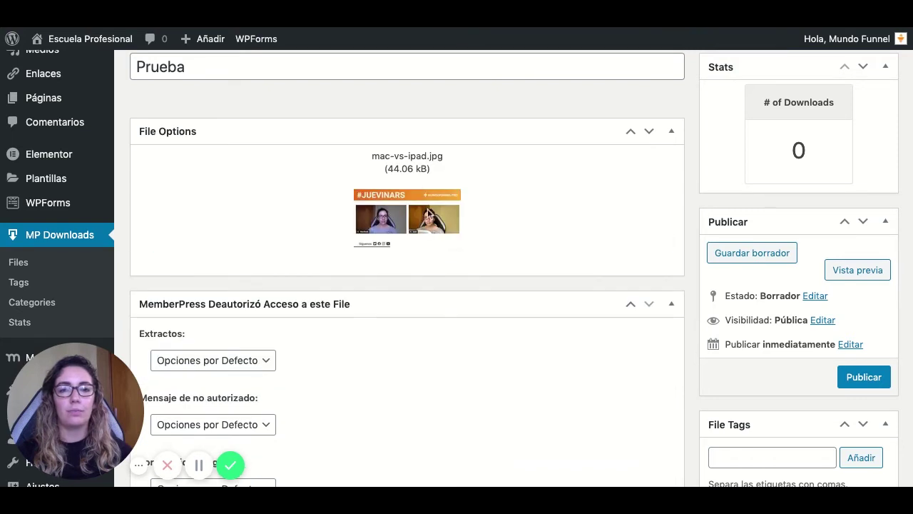
scroll(570, 288, down, 4)
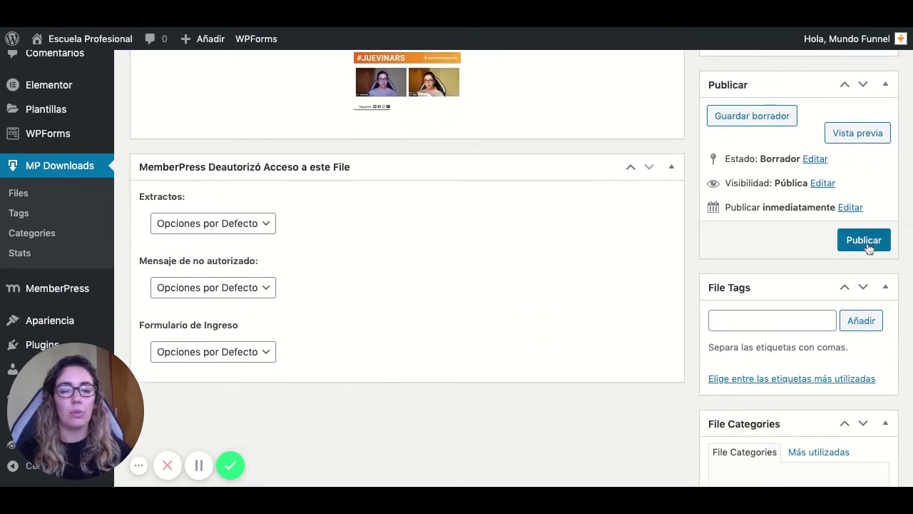
click(868, 245)
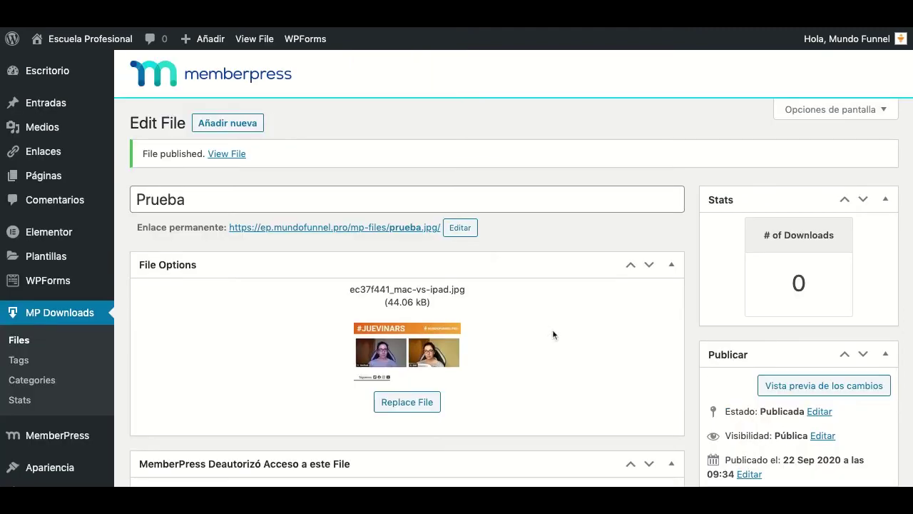
Step: Review the published file's permalink and unauthorized access settings, and return to the Files list
scroll(275, 221, down, 5)
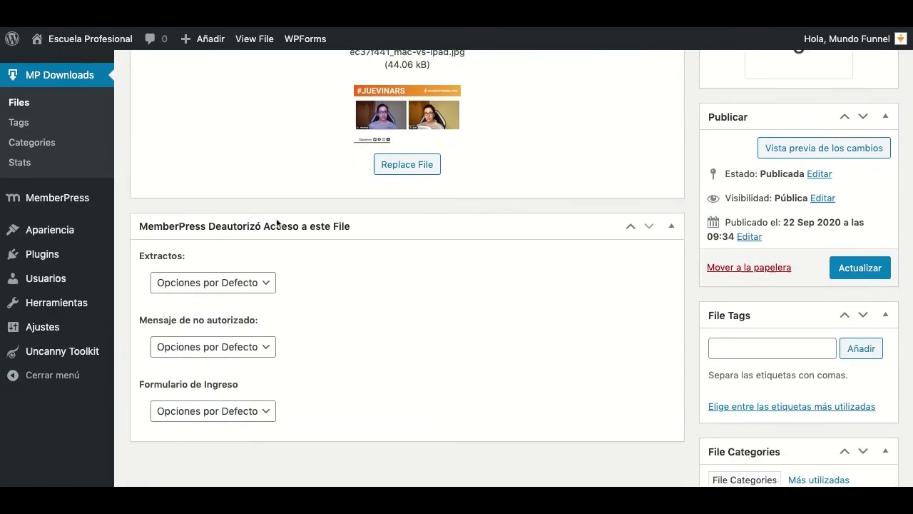
scroll(276, 223, up, 4)
scroll(276, 223, up, 1)
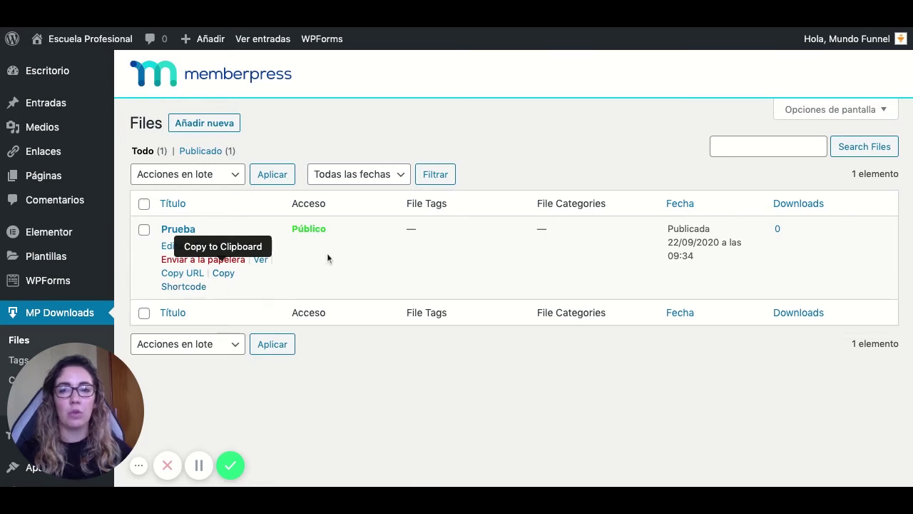
Step: Examine the Prueba file's Acceso column and its URL and shortcode copy options in the Files list
scroll(329, 253, down, 1)
scroll(329, 253, up, 1)
scroll(329, 253, down, 1)
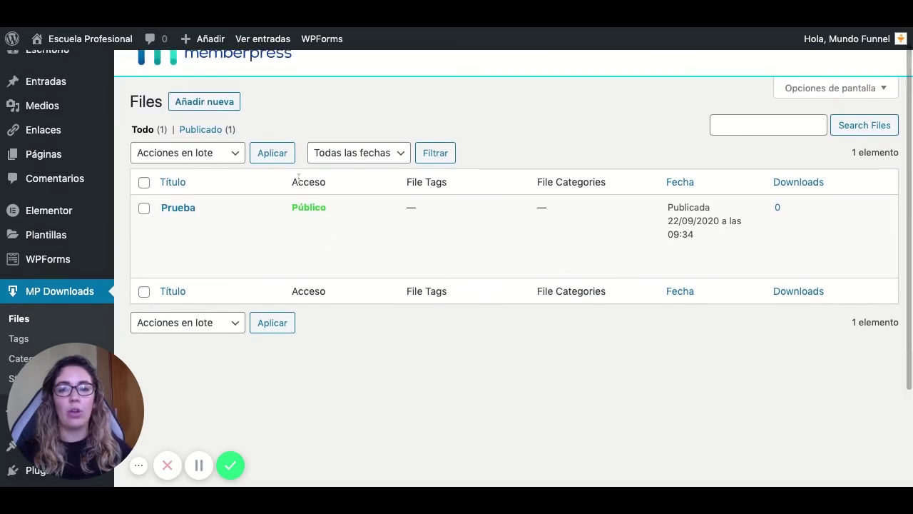
scroll(300, 213, down, 1)
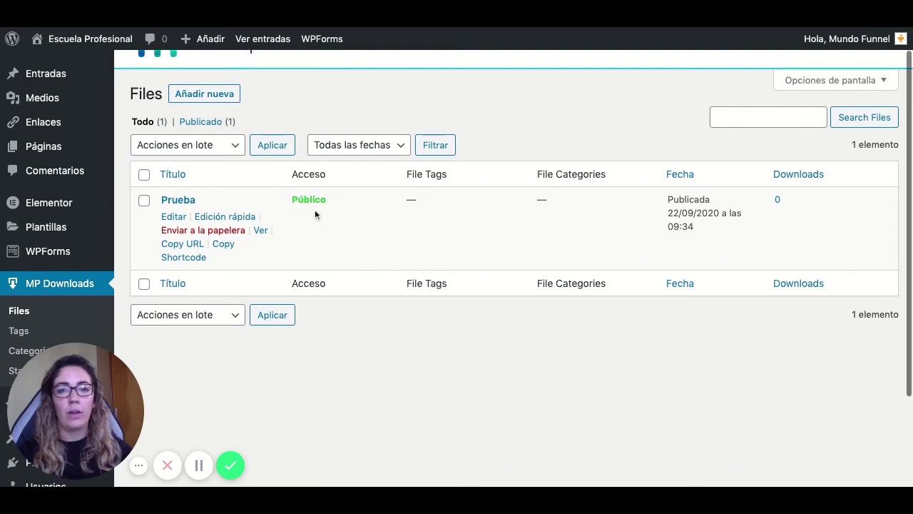
scroll(315, 214, down, 1)
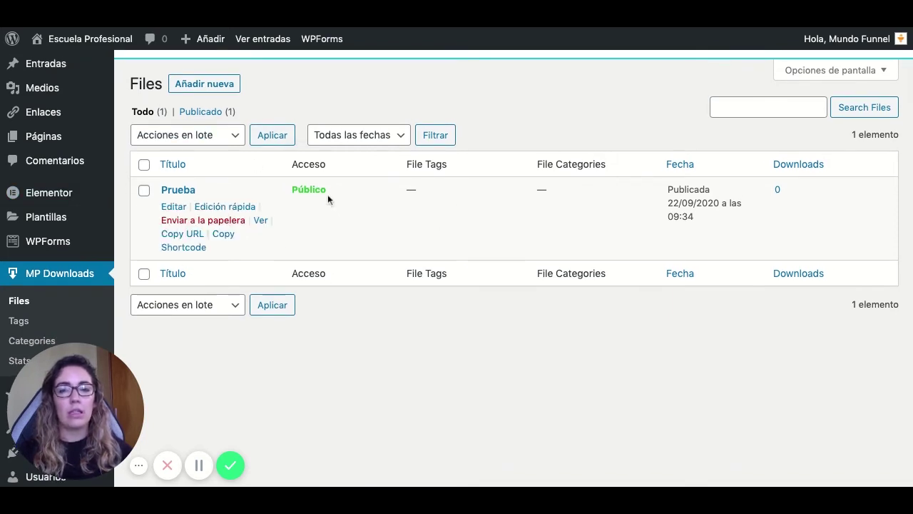
scroll(308, 189, down, 2)
scroll(308, 190, up, 2)
scroll(308, 190, down, 2)
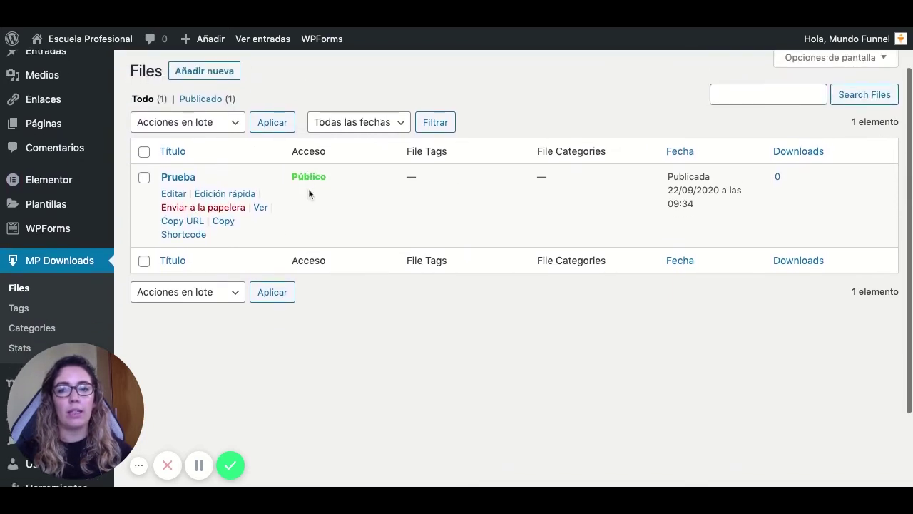
Step: Open the MemberPress rules list and start a new rule
scroll(308, 188, down, 2)
mouse_move(57, 292)
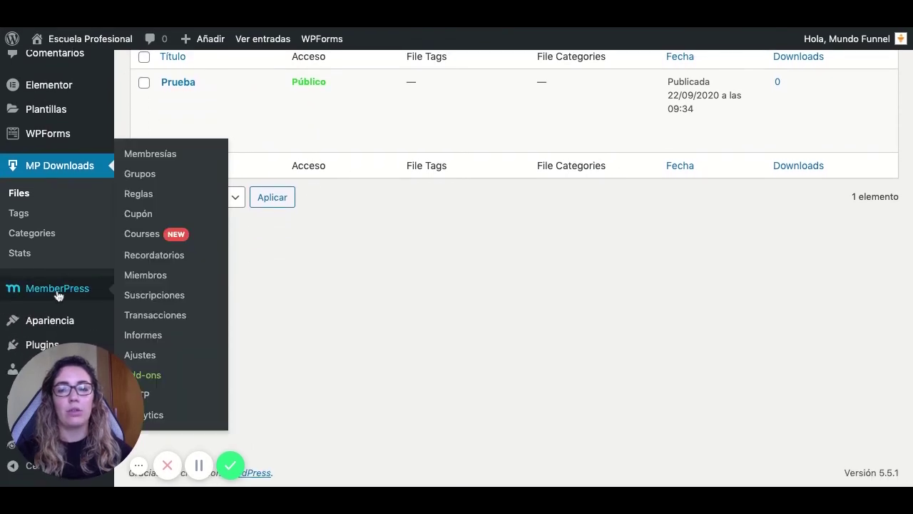
click(139, 194)
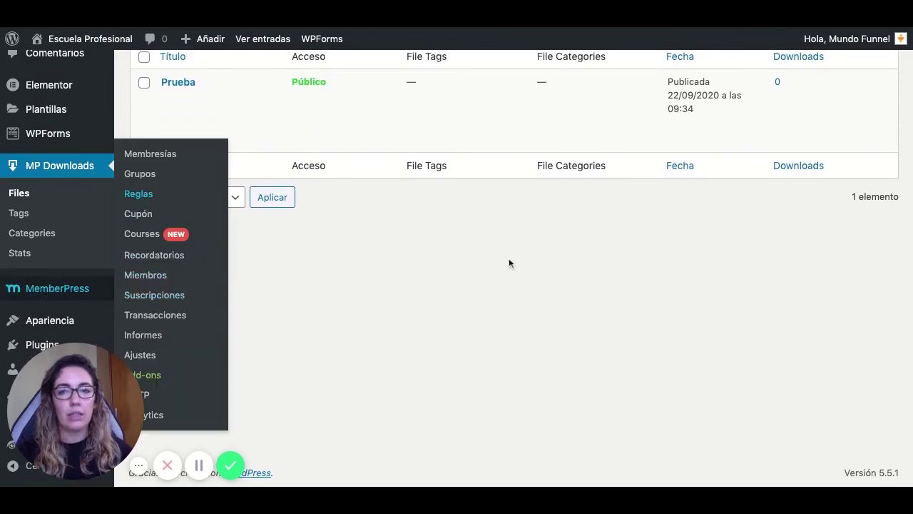
click(215, 127)
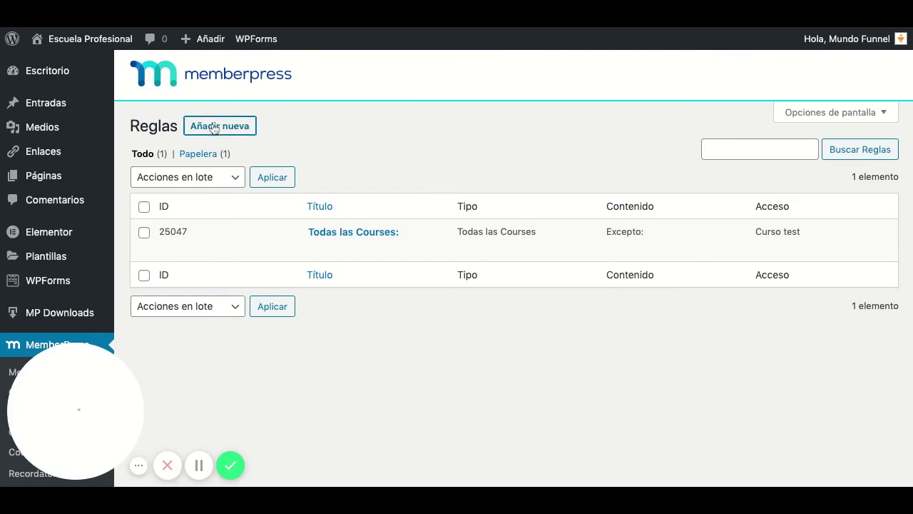
Step: Set the rule's protected content to Un Solo File and choose the Prueba file
scroll(375, 227, down, 4)
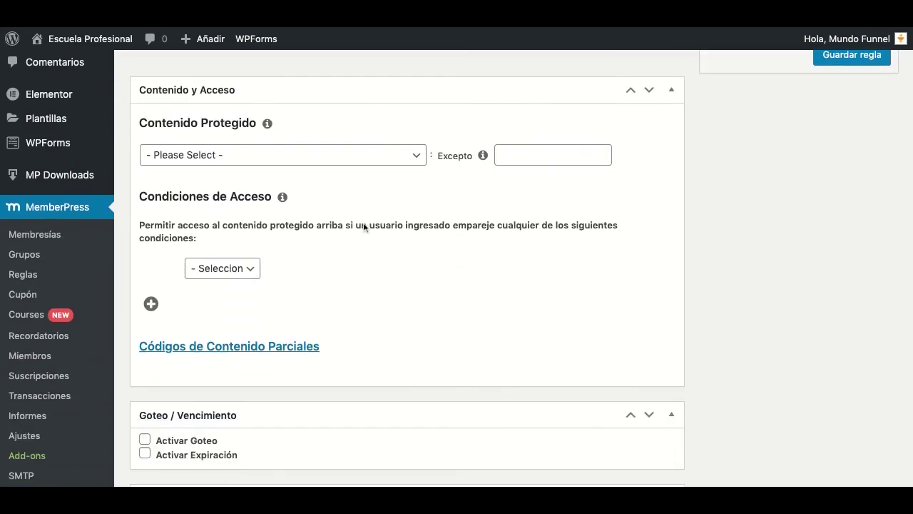
click(211, 161)
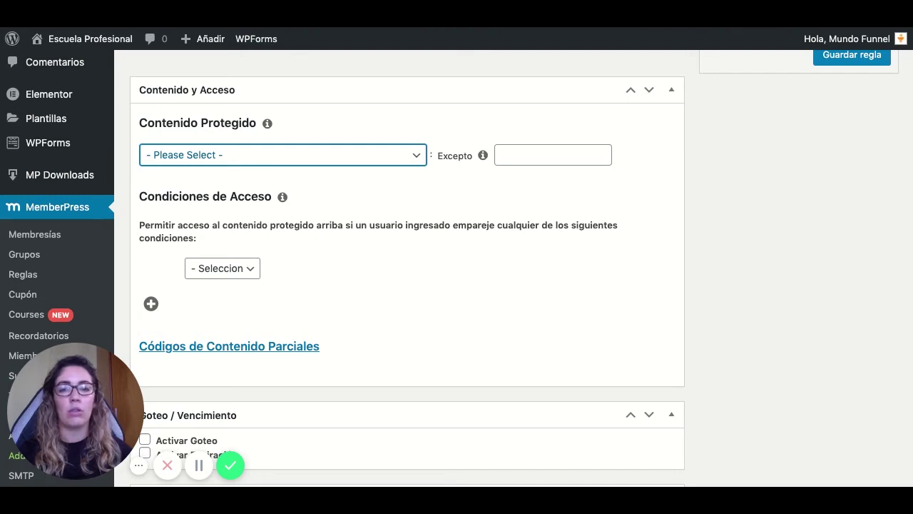
key(Down)
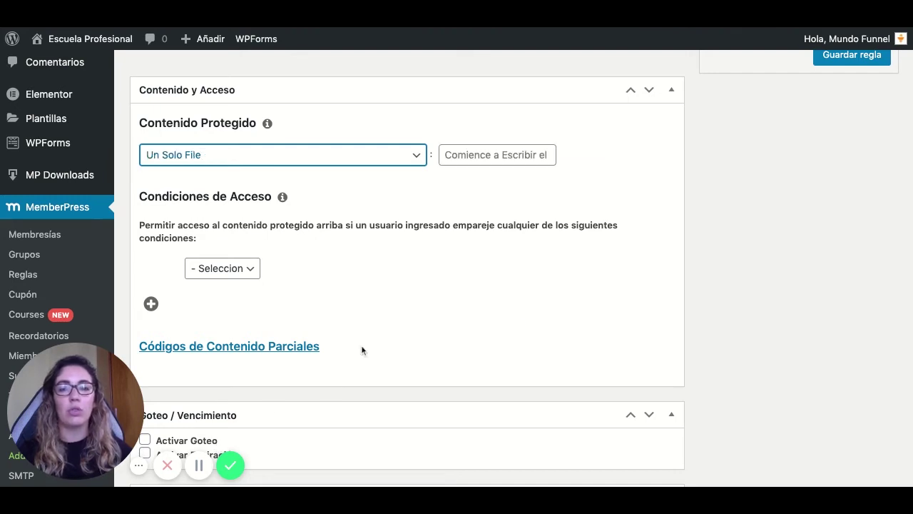
scroll(361, 345, up, 1)
click(460, 182)
text(Prueba)
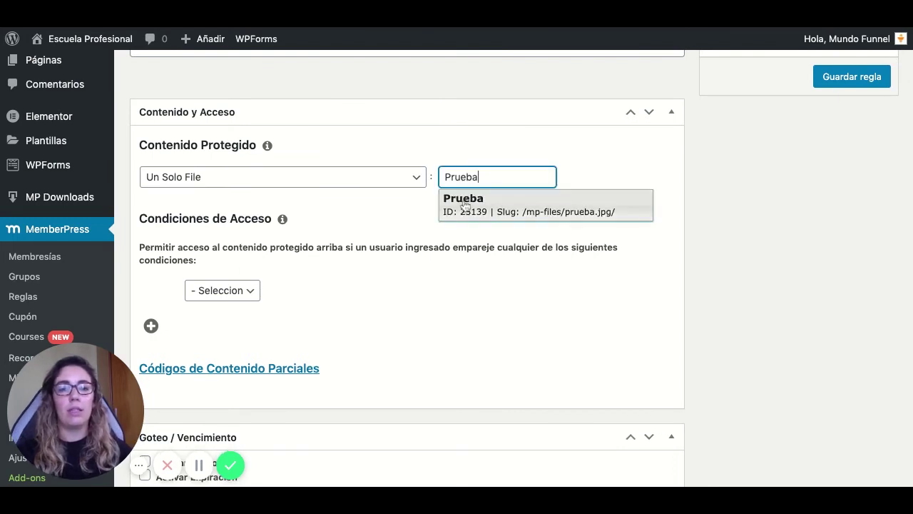
click(468, 209)
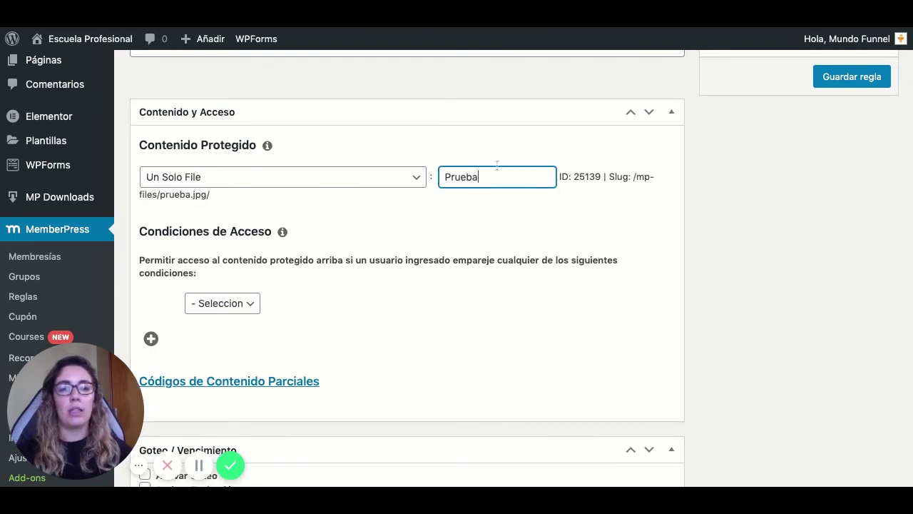
click(706, 245)
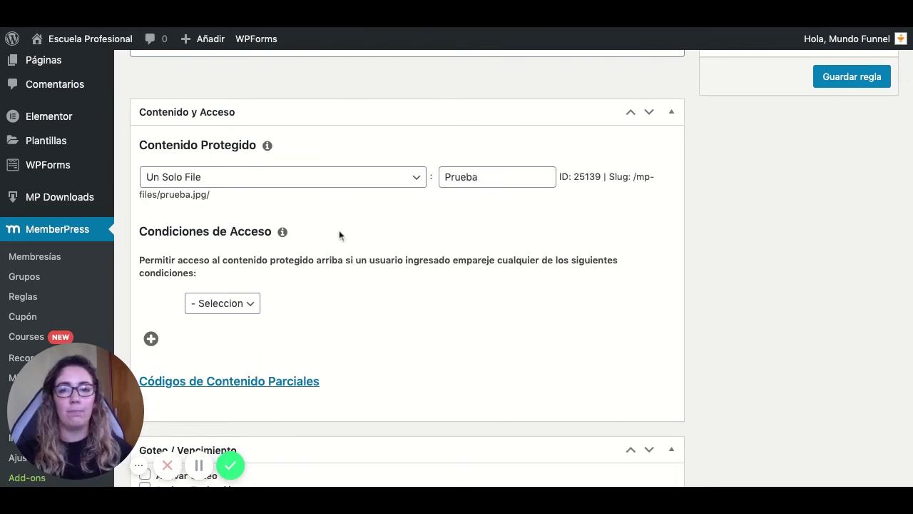
Step: Allow access to the Prueba file for the Curso test membership and publish the rule
scroll(212, 318, down, 1)
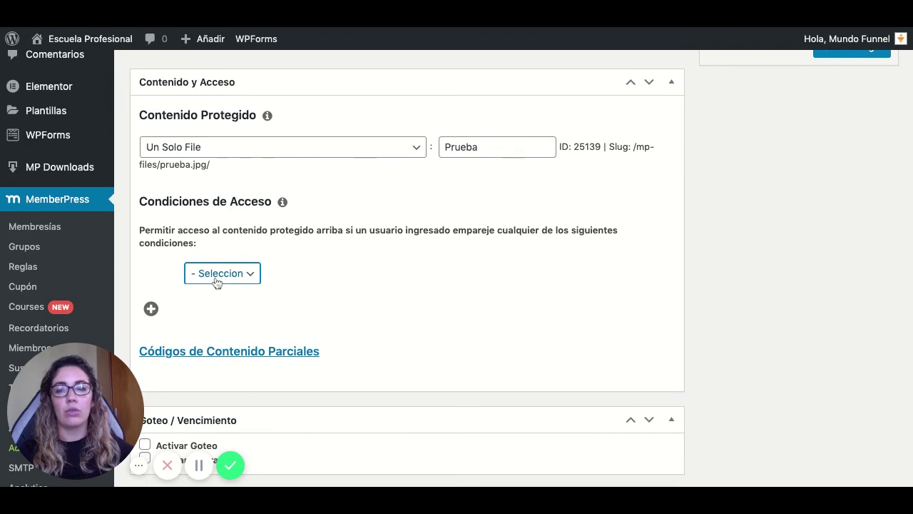
click(217, 281)
click(279, 318)
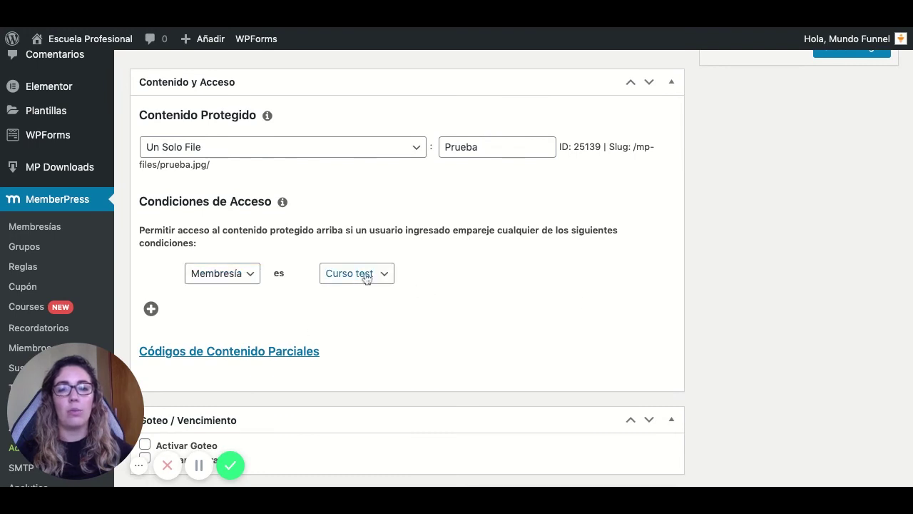
scroll(683, 298, up, 4)
click(866, 162)
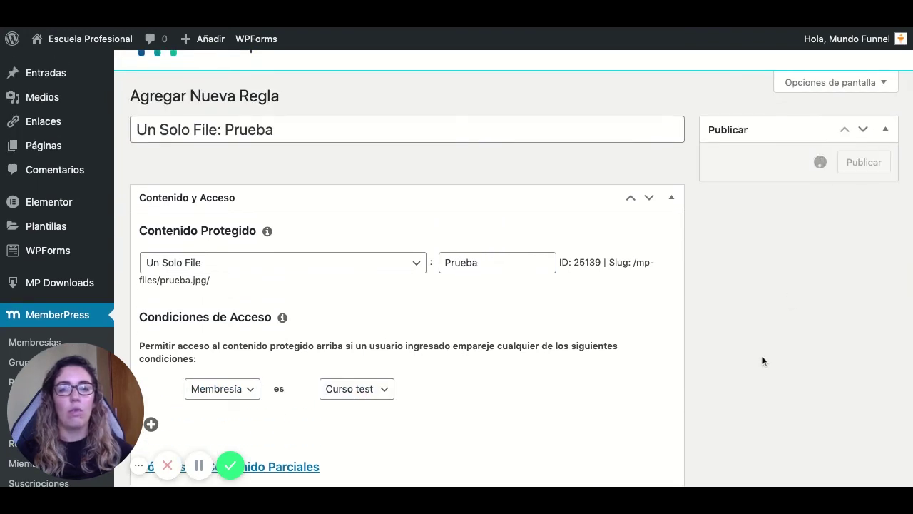
scroll(767, 356, down, 3)
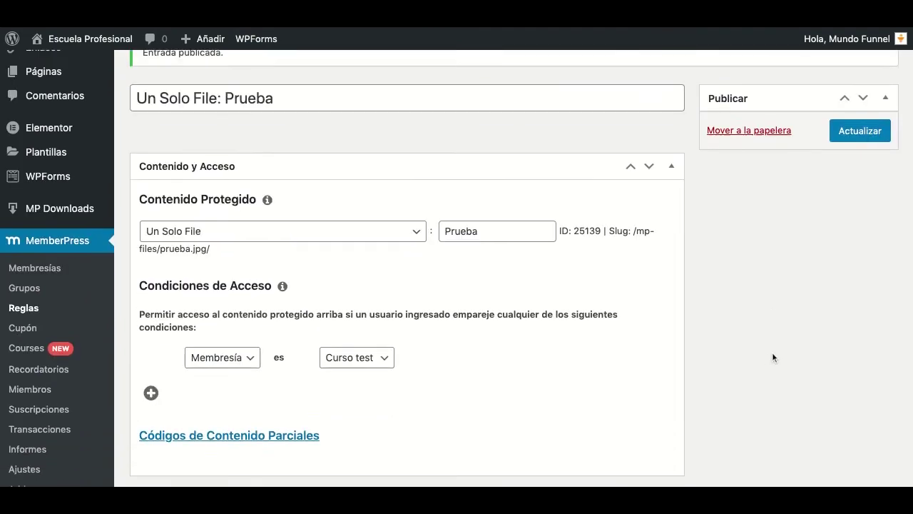
scroll(775, 349, down, 3)
scroll(782, 341, up, 3)
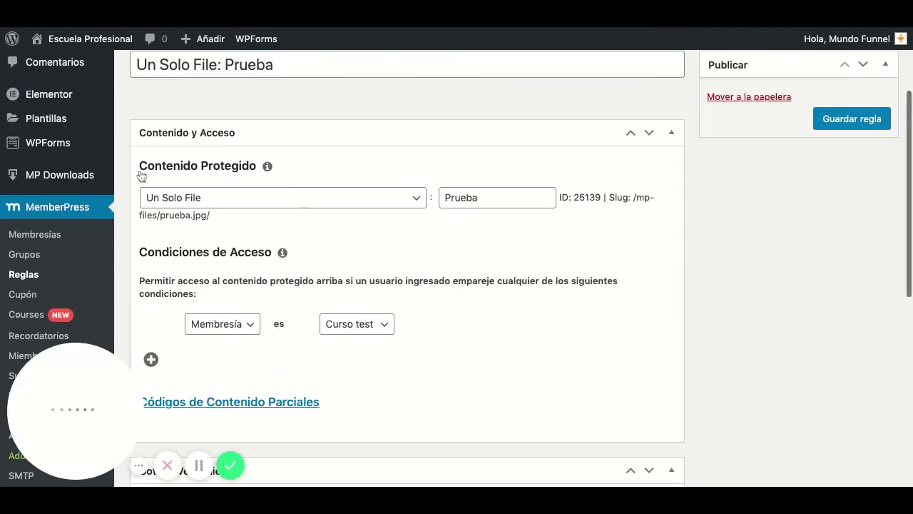
Step: Open the Downloads Files list and check the Acceso entry of the Prueba file
mouse_move(43, 179)
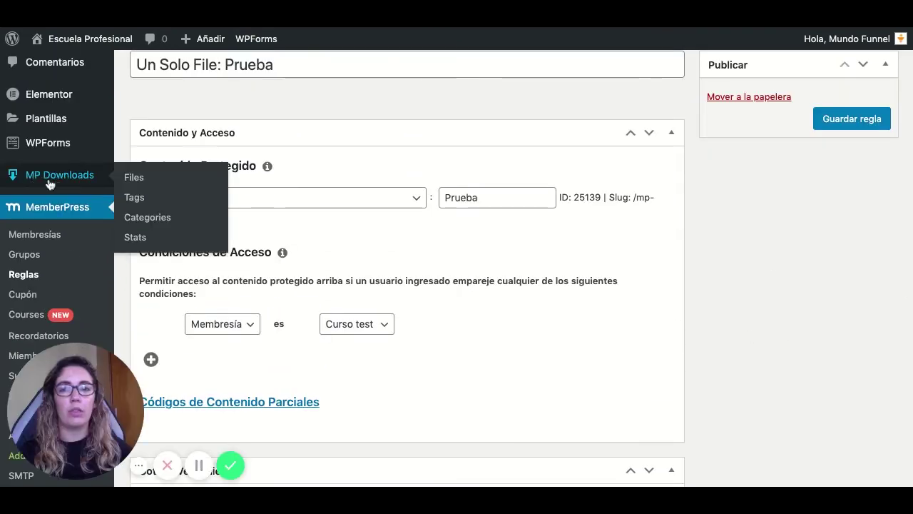
click(142, 183)
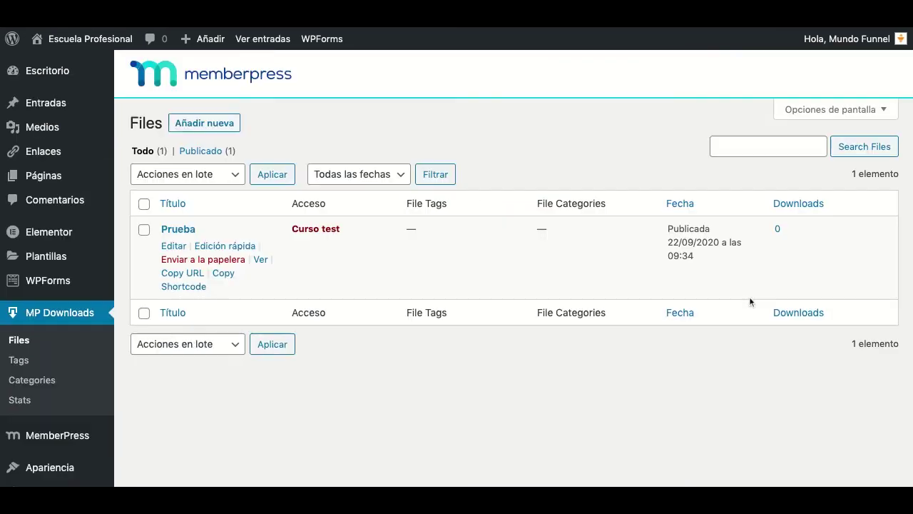
scroll(494, 176, down, 2)
scroll(548, 205, up, 1)
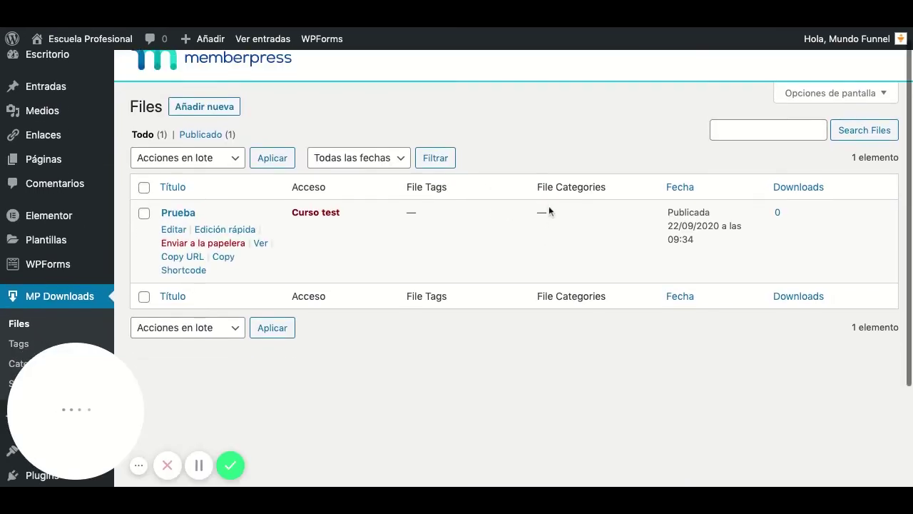
double_click(299, 190)
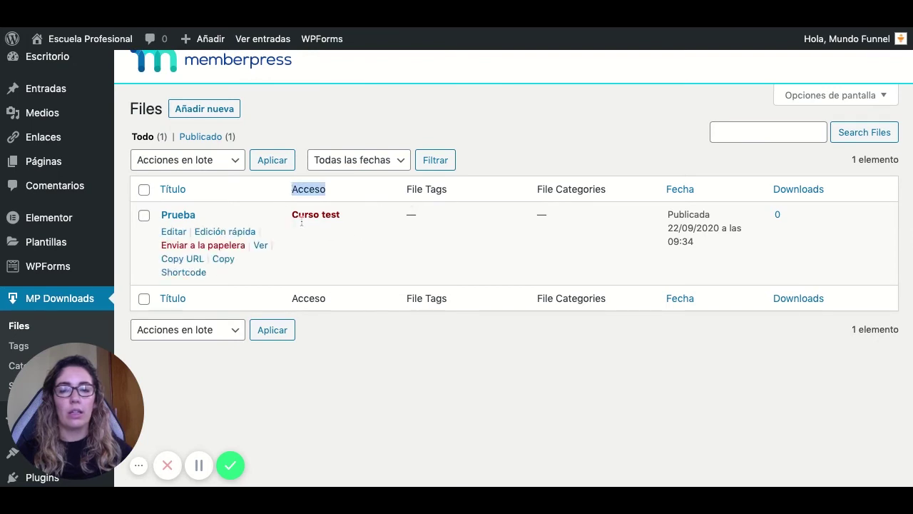
click(294, 216)
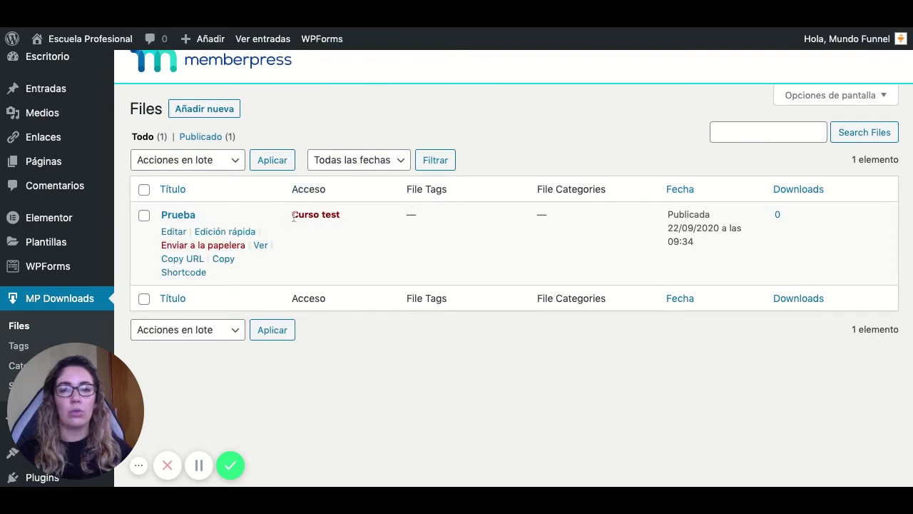
drag(294, 216, 341, 215)
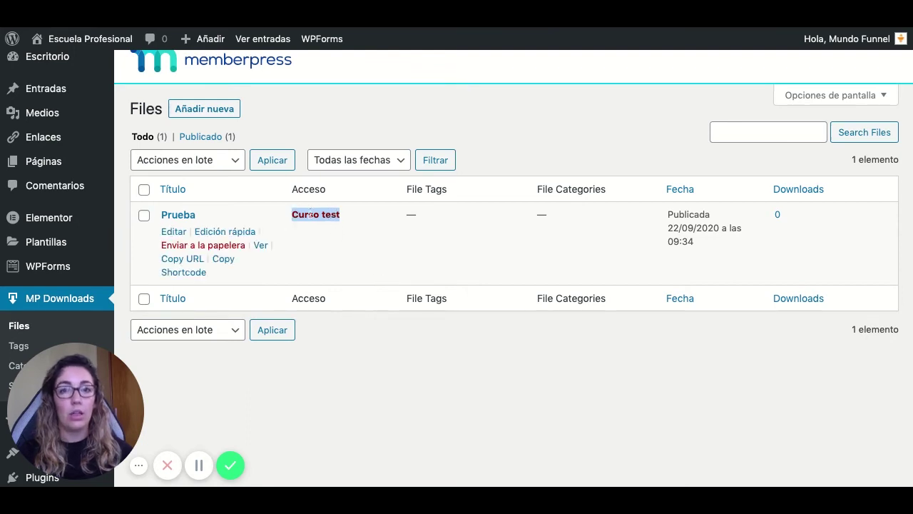
scroll(346, 229, down, 3)
scroll(346, 228, up, 3)
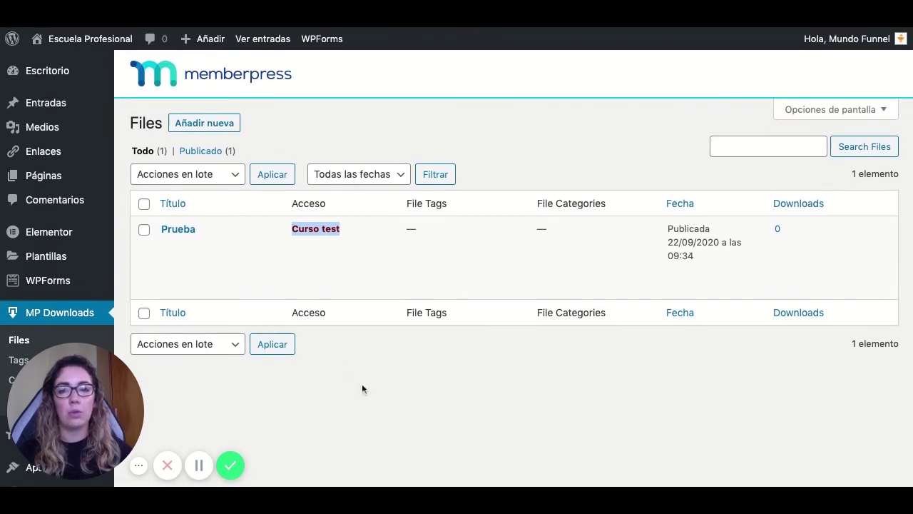
click(358, 357)
Step: Return to the MemberPress rules list and start a new rule
scroll(462, 300, down, 5)
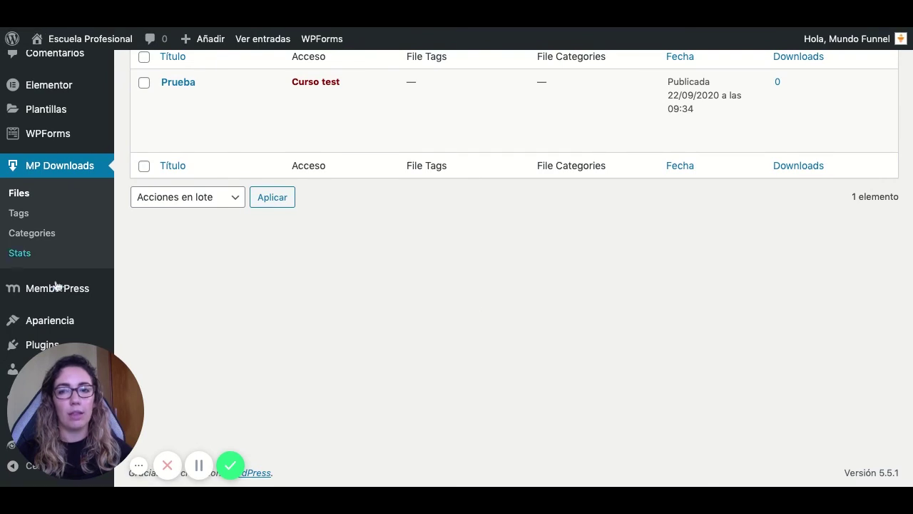
mouse_move(40, 294)
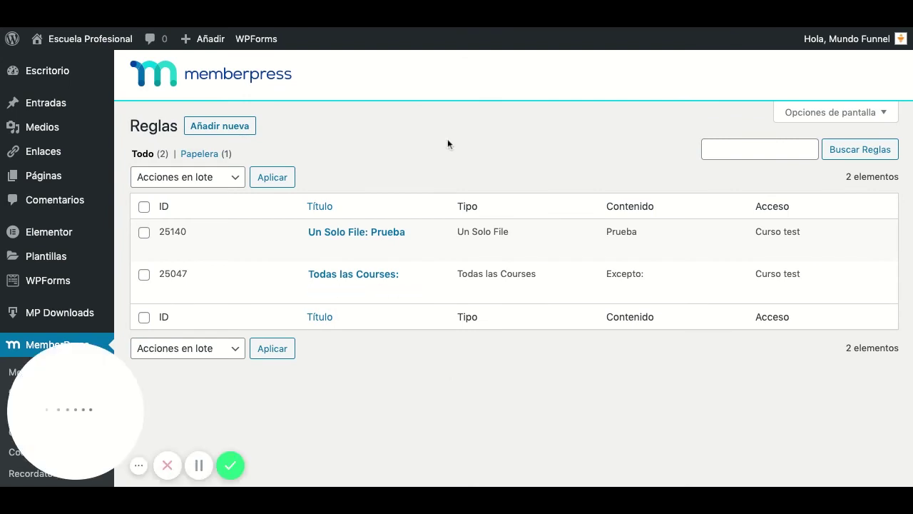
scroll(400, 146, down, 2)
scroll(363, 136, up, 2)
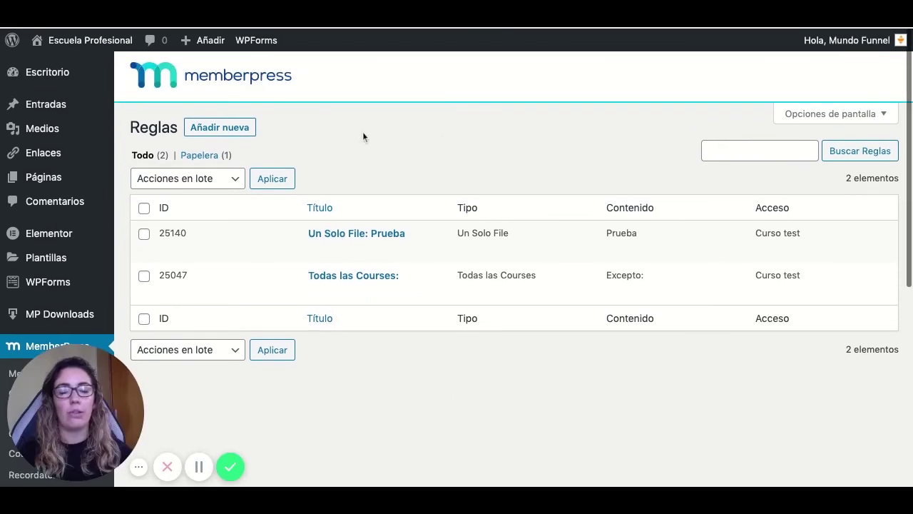
click(221, 129)
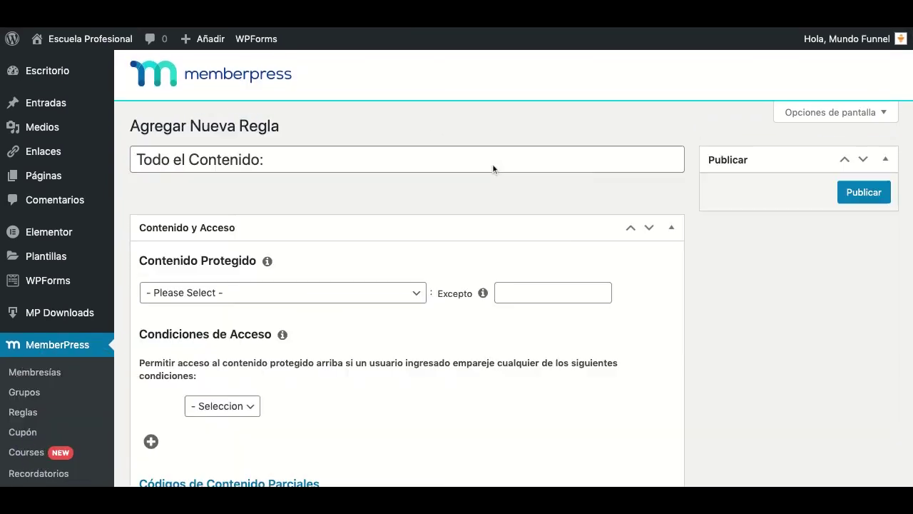
Step: Set the rule's protected content to Custom URI with the path /wp-content/upload/mp-
scroll(357, 171, down, 3)
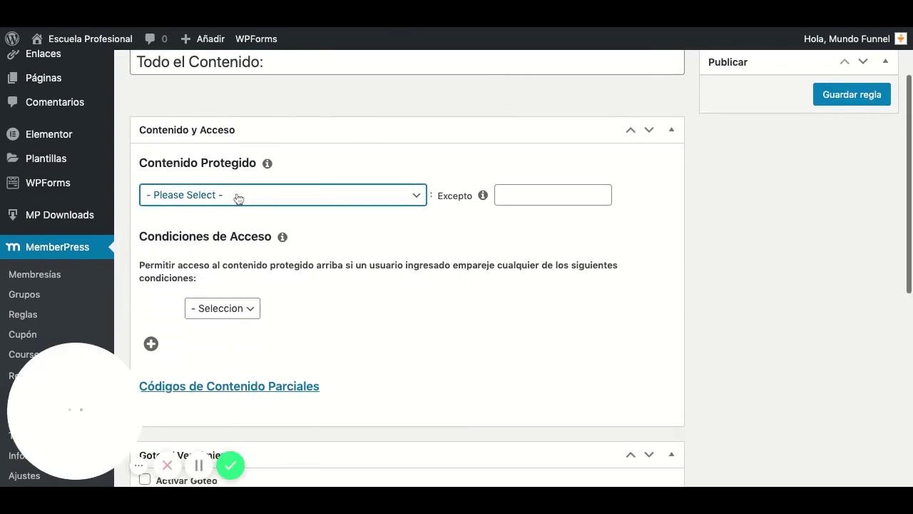
click(430, 418)
scroll(483, 380, up, 2)
click(480, 275)
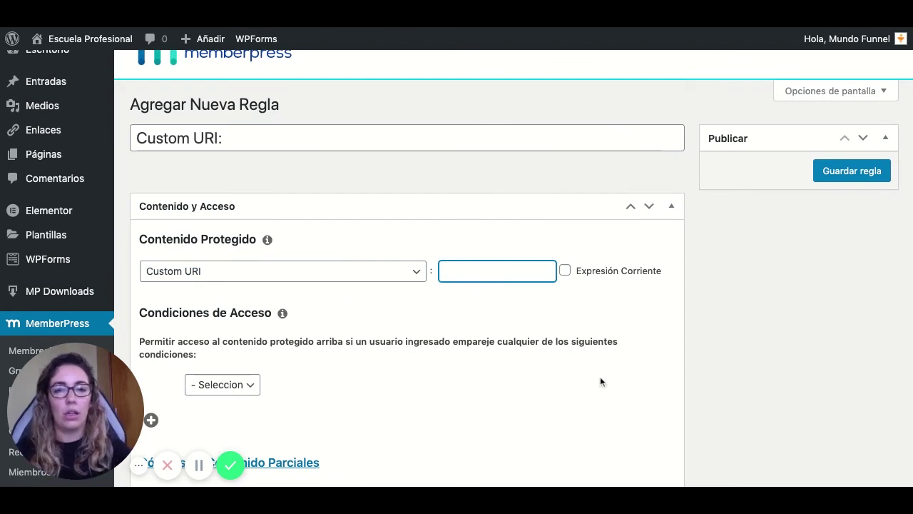
text(/wp-co)
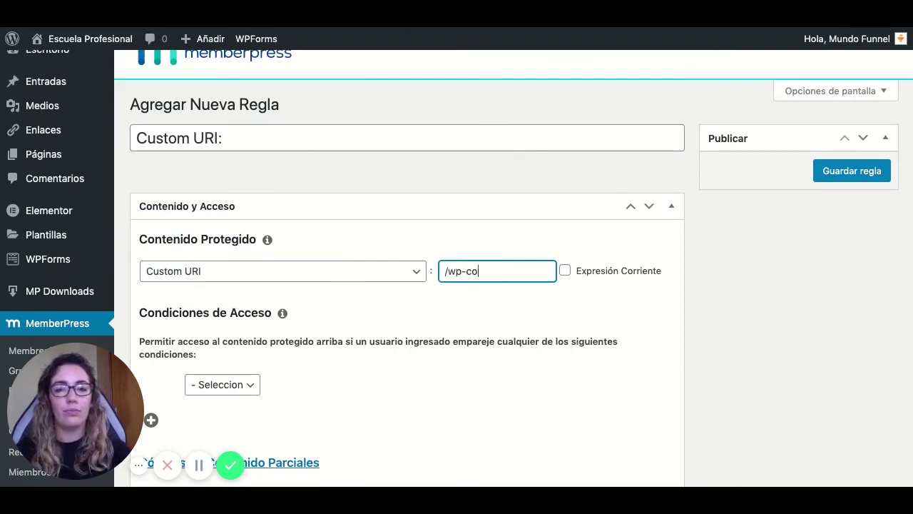
text(ntent/upload/)
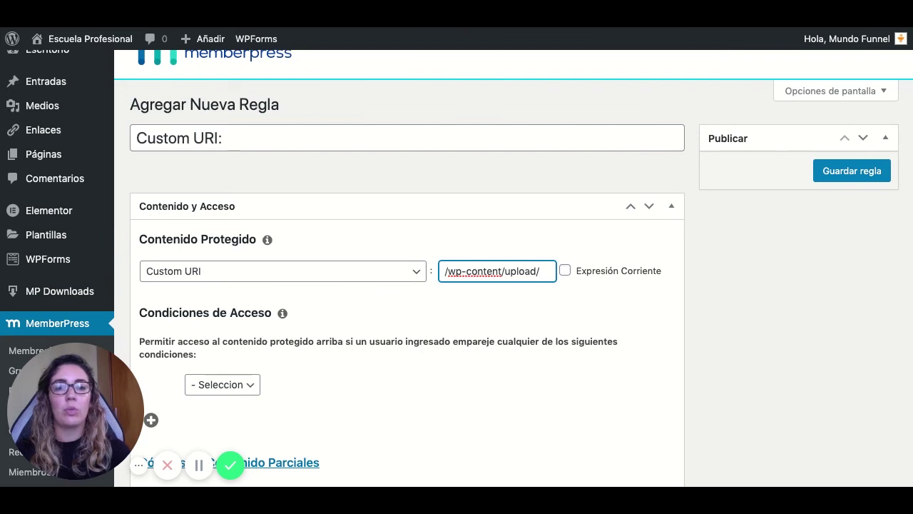
text(mp-)
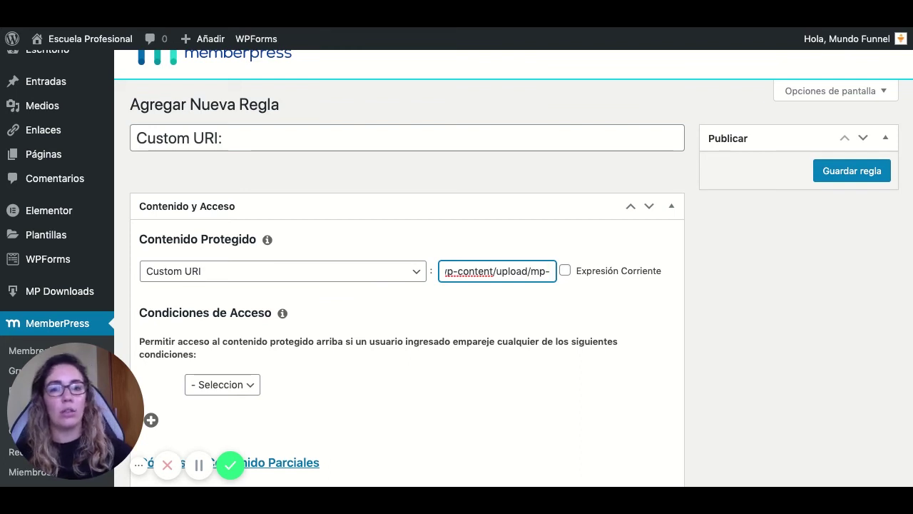
click(785, 475)
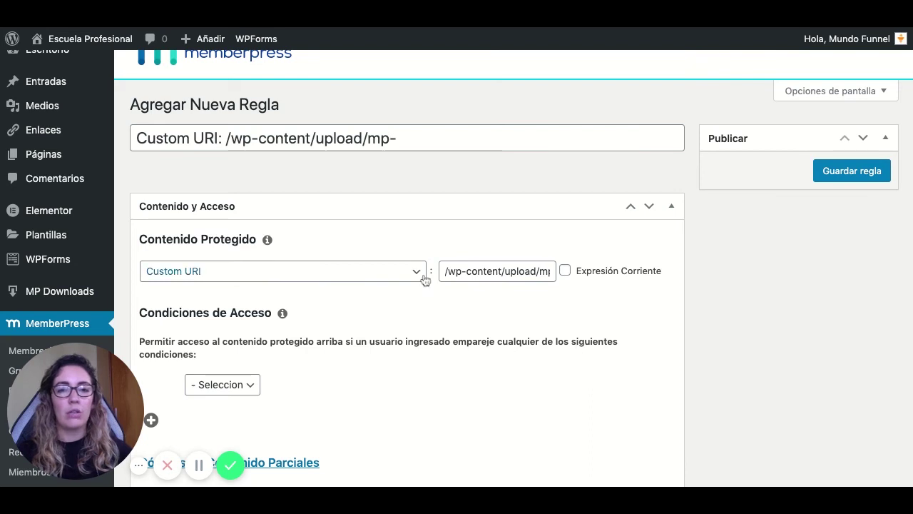
Step: Examine the segments of the custom URI path, from /wp-content/upload/ to the mp- ending
scroll(453, 287, down, 3)
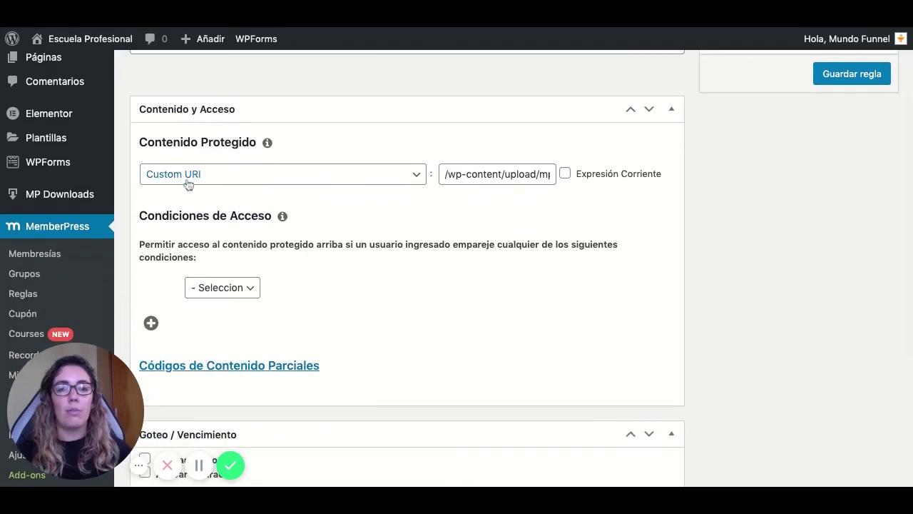
scroll(418, 265, up, 1)
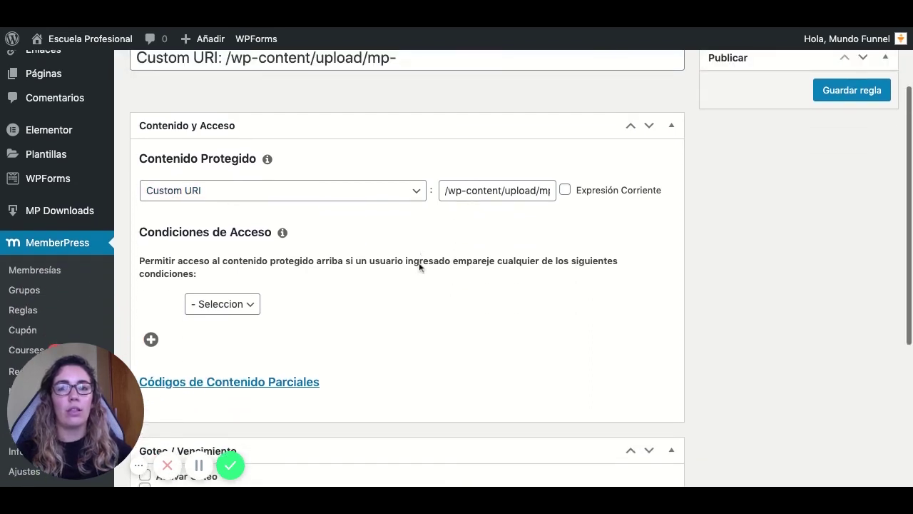
triple_click(450, 196)
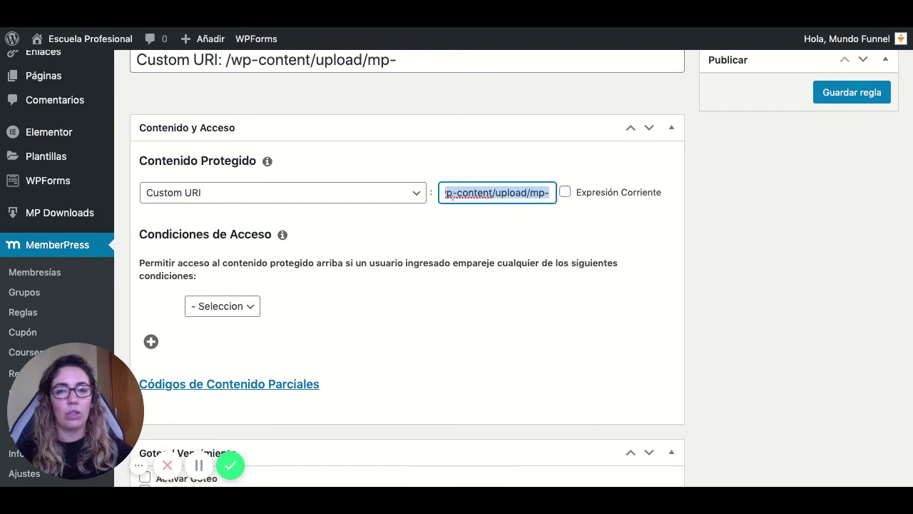
click(529, 193)
triple_click(531, 192)
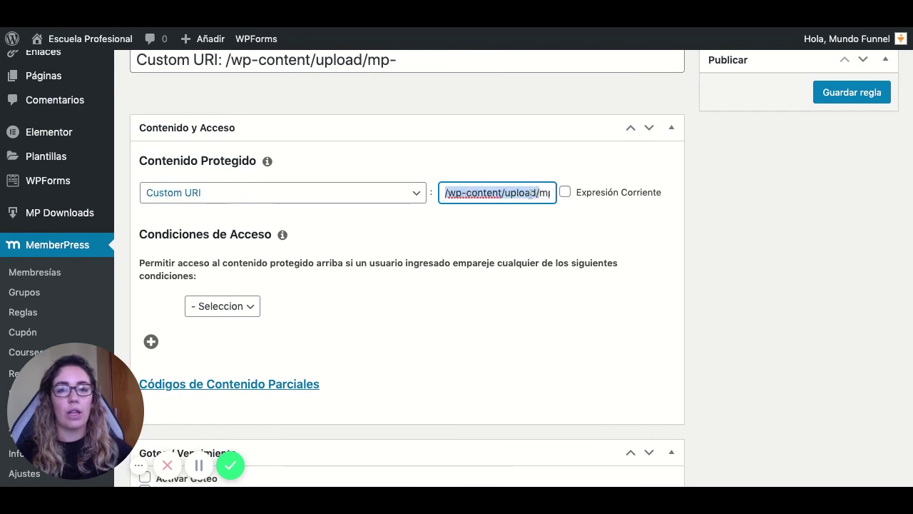
drag(500, 193, 549, 200)
click(538, 201)
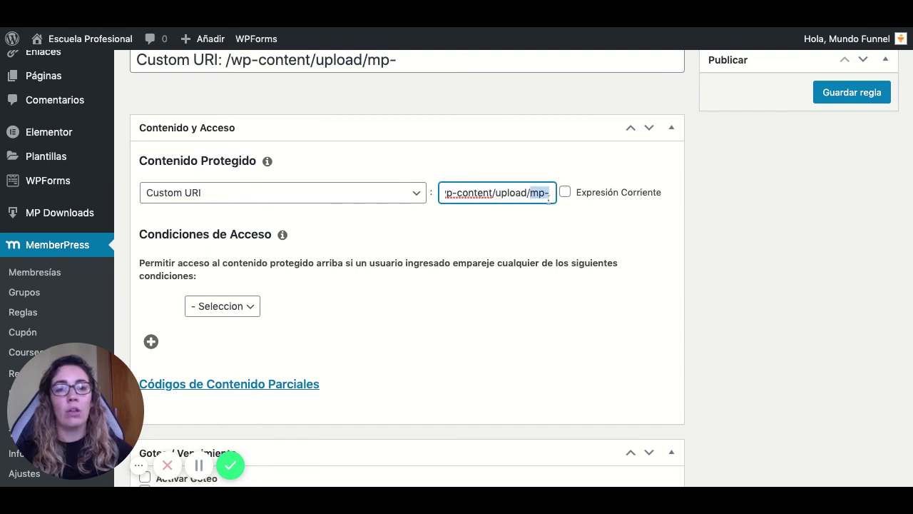
click(535, 211)
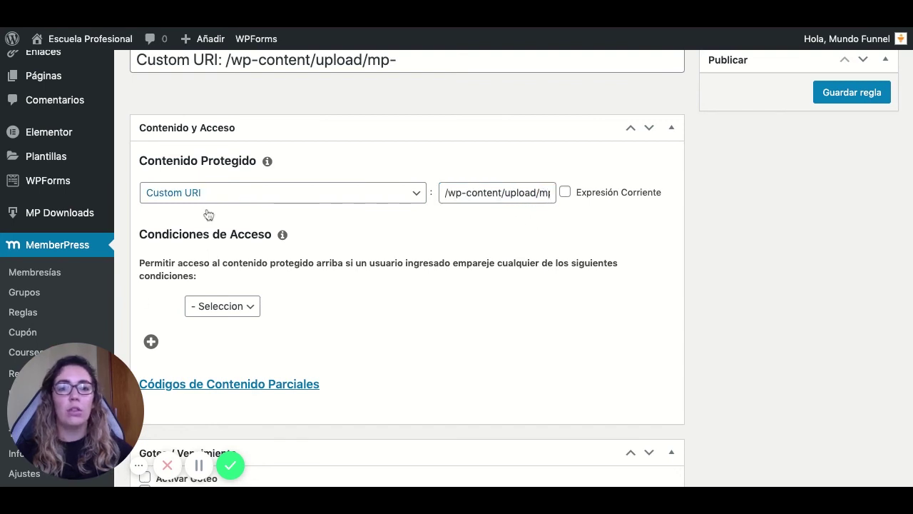
Step: Set the rule's access condition to Membresía es Curso test
click(190, 312)
click(309, 293)
scroll(309, 293, down, 2)
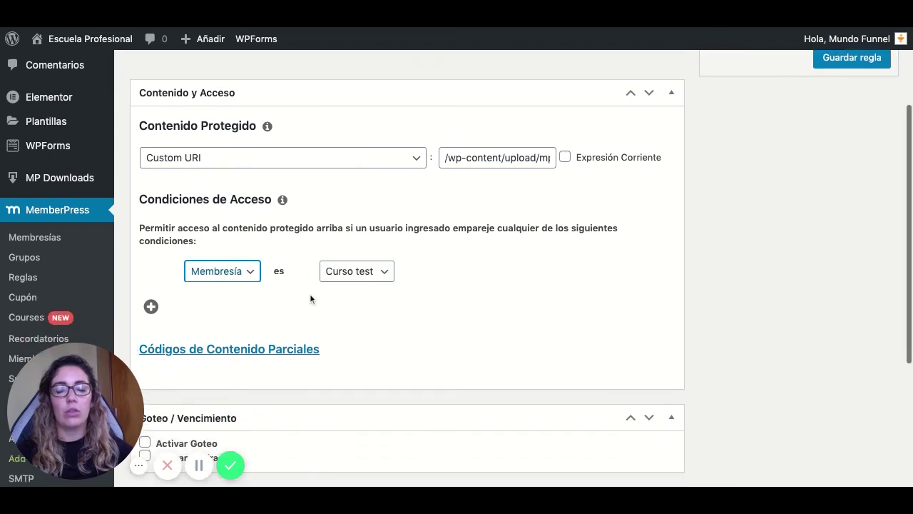
click(317, 254)
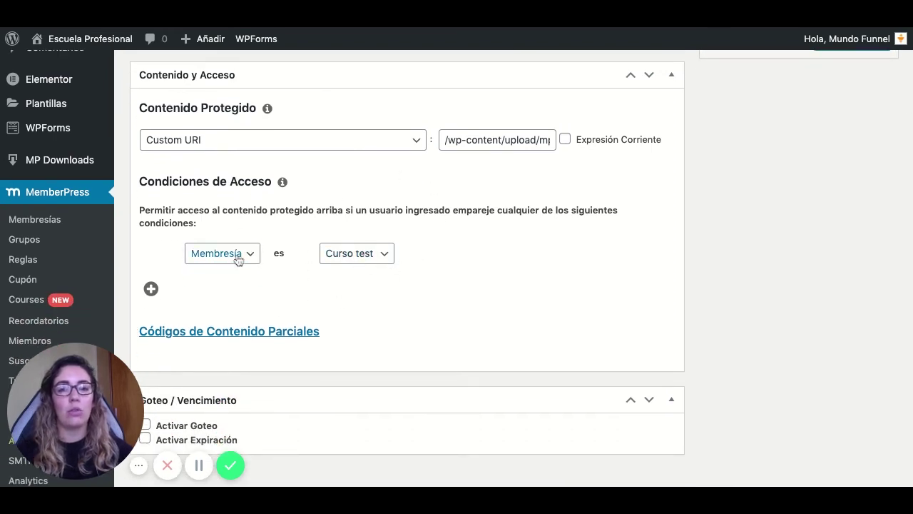
Step: Replace the rule's custom URI path with /protegido/
scroll(468, 272, up, 3)
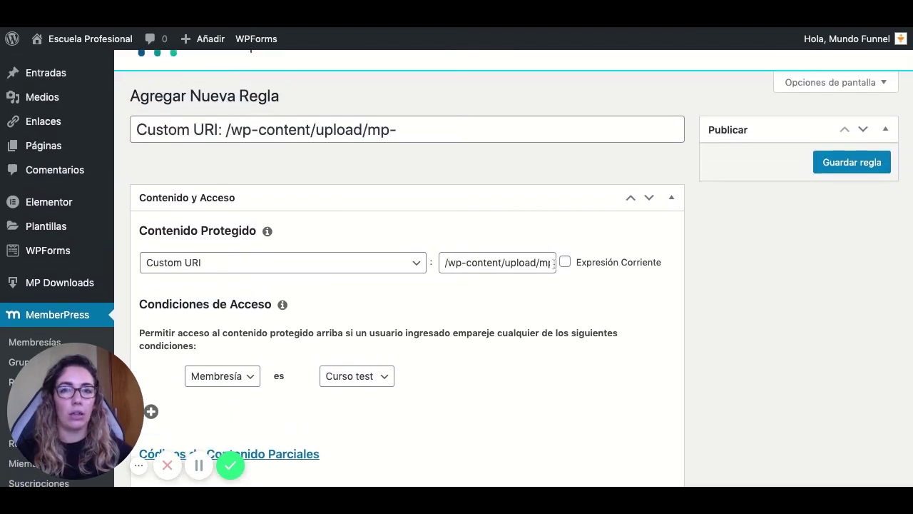
click(445, 263)
key(shift+Right)
key(shift+Right)
key(shift+Right)
key(shift+Right)
key(shift+Right)
key(shift+Right)
key(shift+Right)
key(shift+Right)
key(shift+Right)
key(shift+Right)
key(shift+Right)
key(shift+Right)
key(shift+Right)
key(shift+Right)
key(shift+Right)
key(shift+Right)
key(shift+Right)
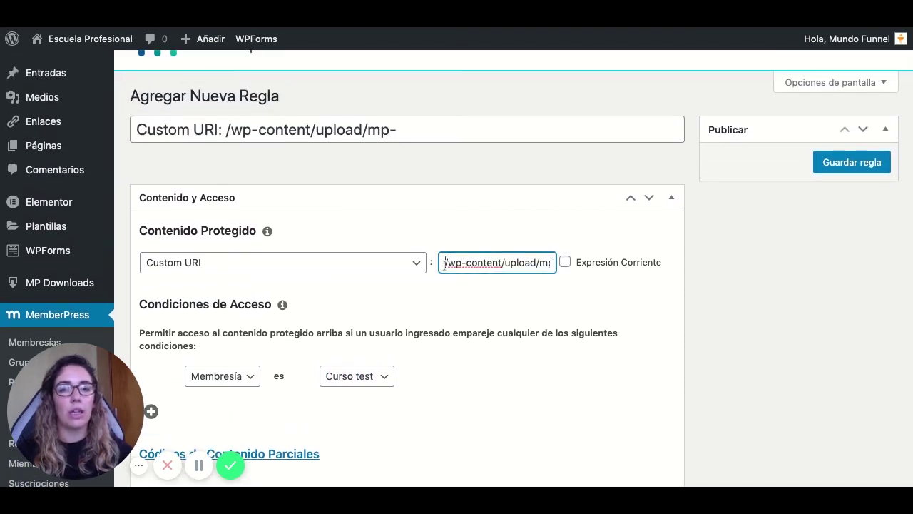
key(shift+Right)
key(shift+Right)
key(shift+Right)
key(shift+Right)
key(shift+Right)
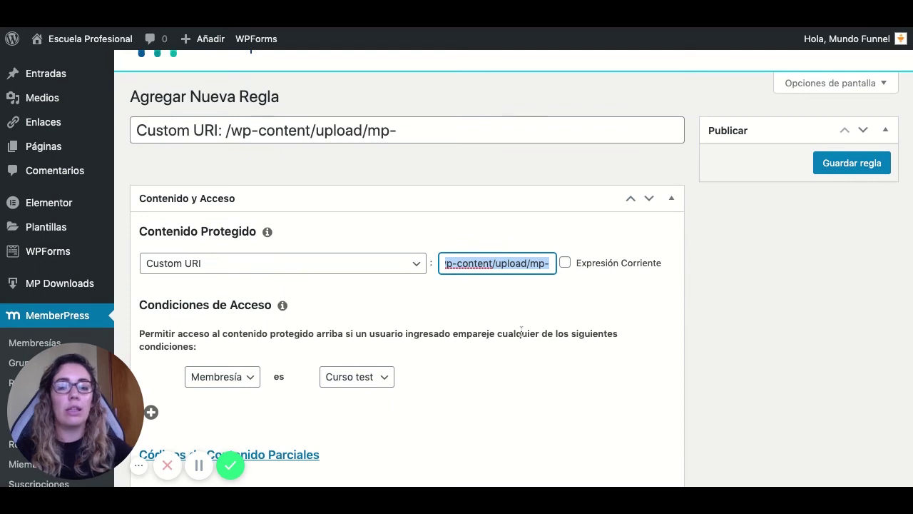
text(/protegido/)
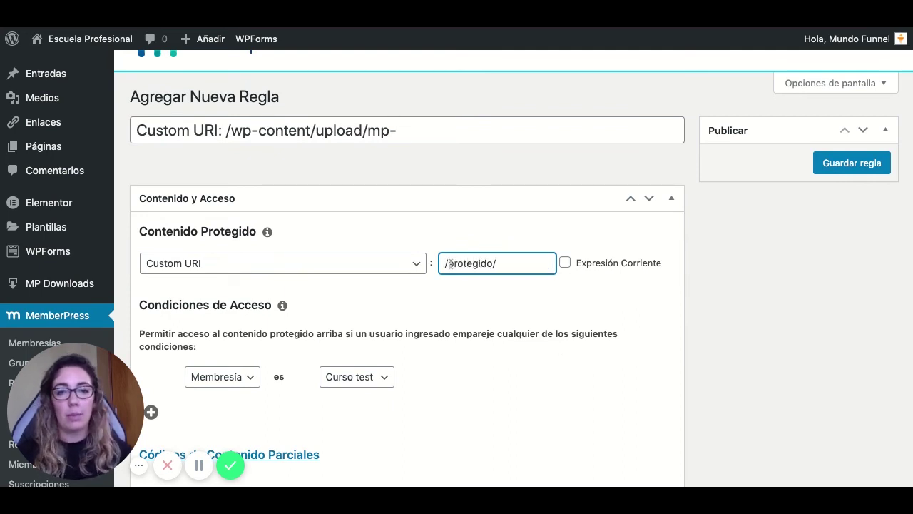
click(454, 305)
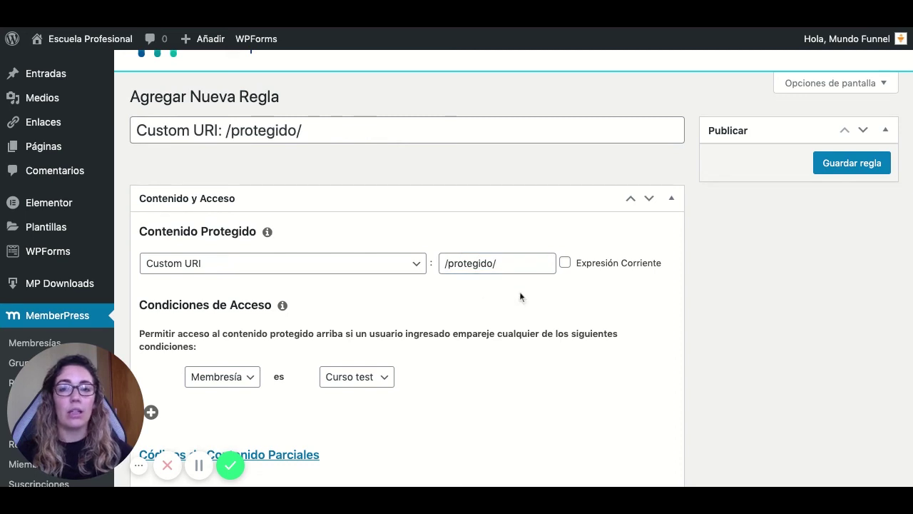
scroll(576, 292, down, 2)
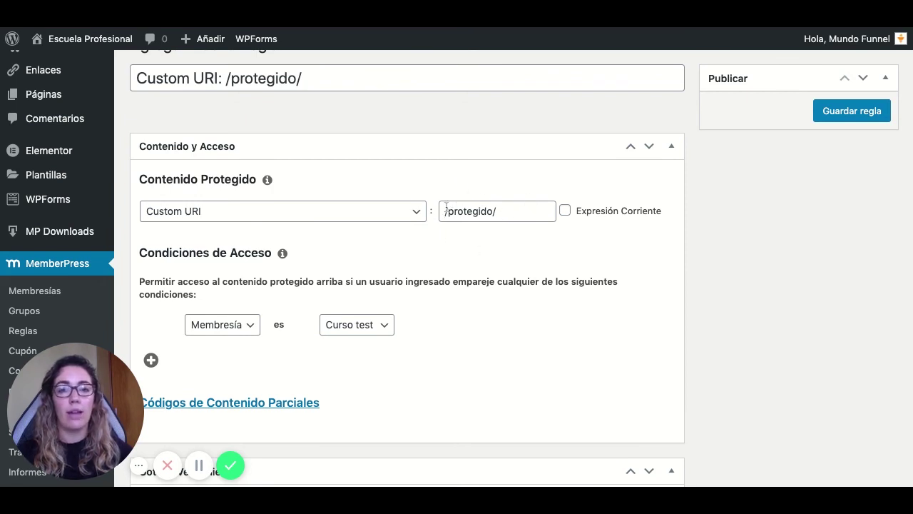
scroll(503, 255, up, 2)
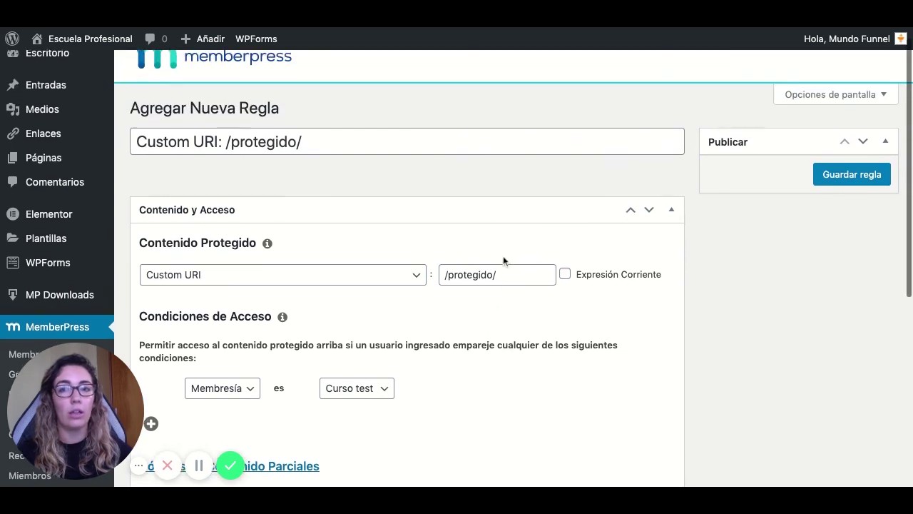
scroll(507, 257, down, 2)
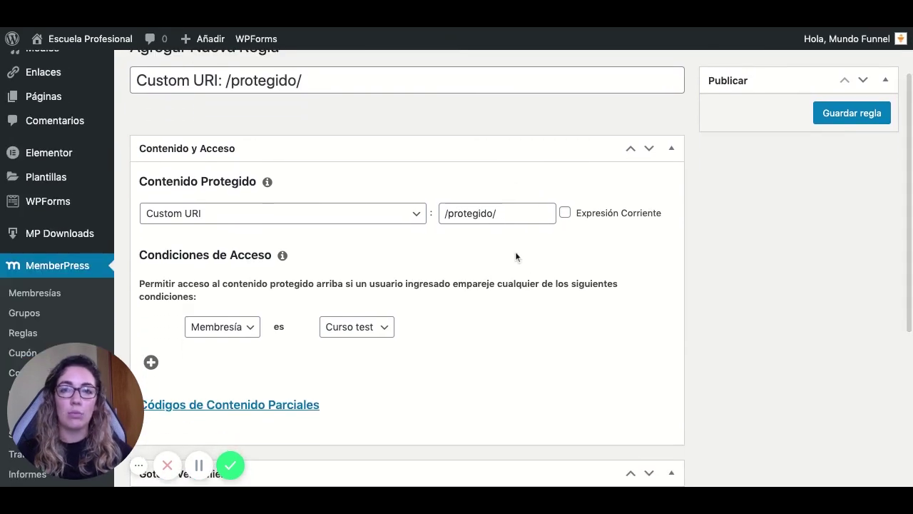
scroll(515, 257, down, 1)
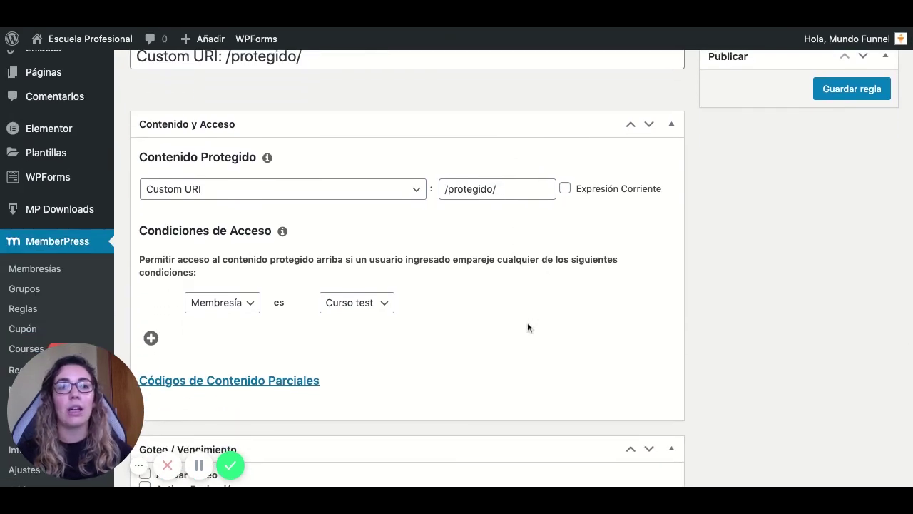
scroll(528, 322, up, 4)
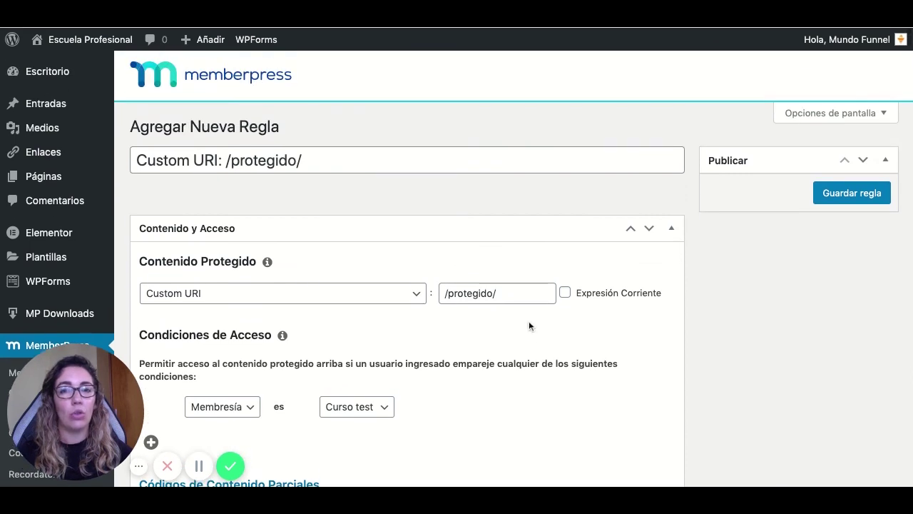